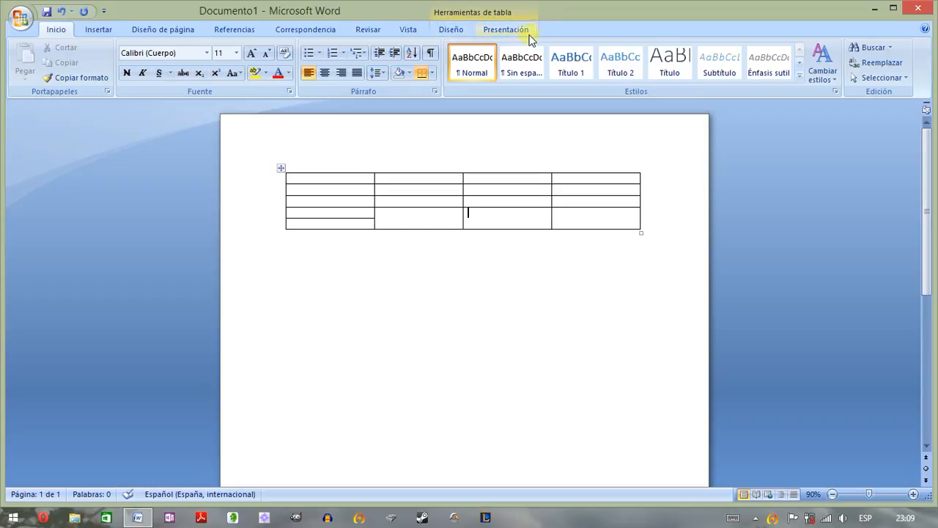
{"action": "left_click", "coordinate": [452, 31]}
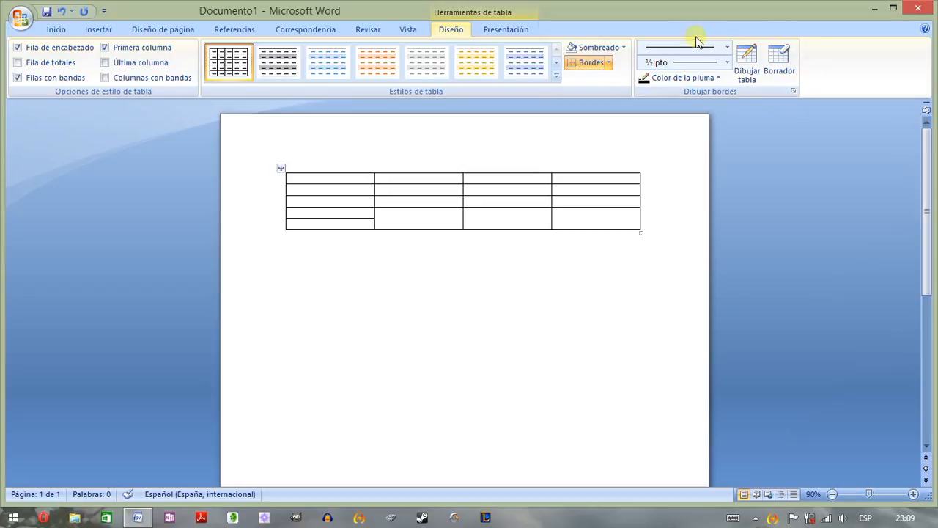
{"action": "left_click", "coordinate": [498, 34]}
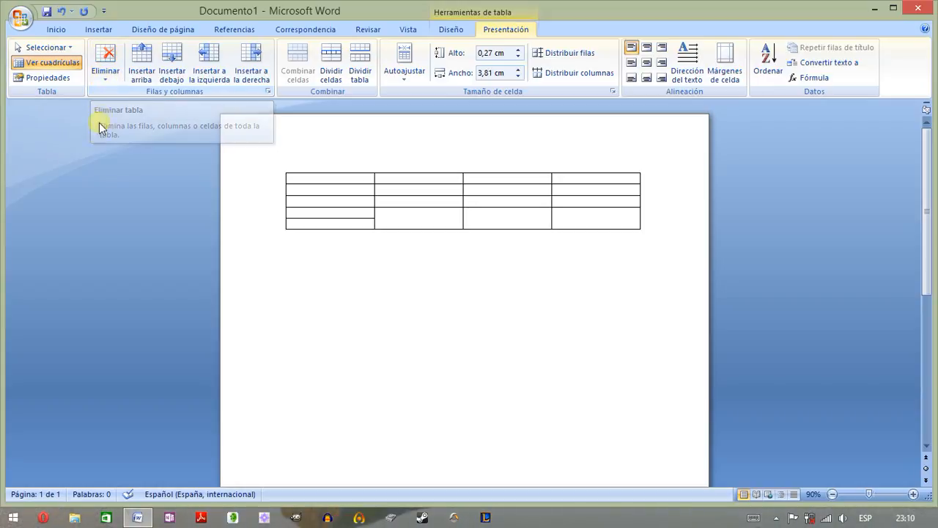
{"action": "left_click", "coordinate": [34, 65]}
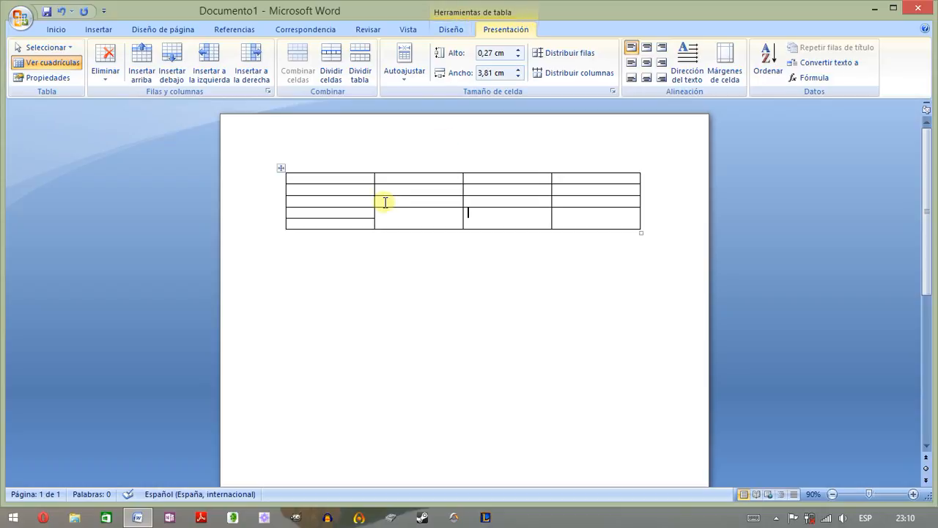
- Remove all borders from the cells in the table's second, third and fourth columns
{"action": "left_click", "coordinate": [452, 27]}
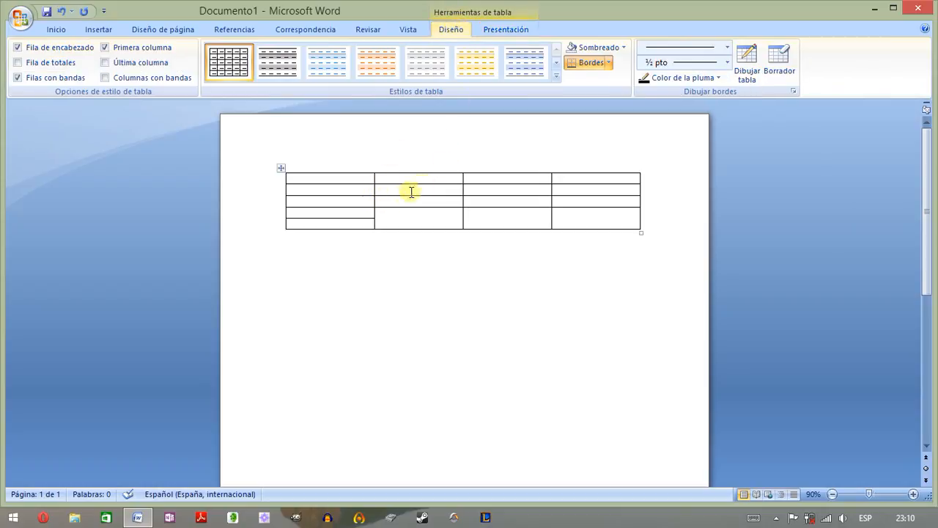
{"action": "left_click_drag", "start_coordinate": [372, 178], "coordinate": [580, 222]}
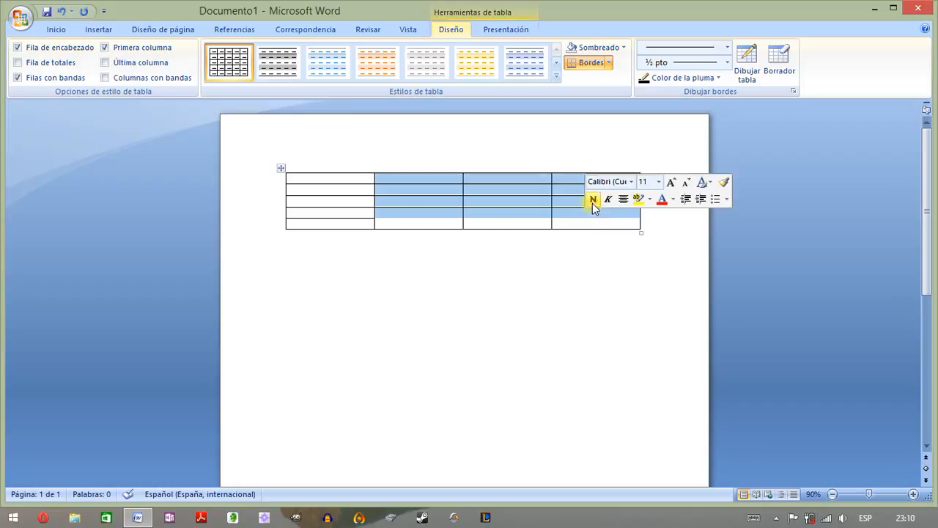
{"action": "left_click", "coordinate": [610, 64]}
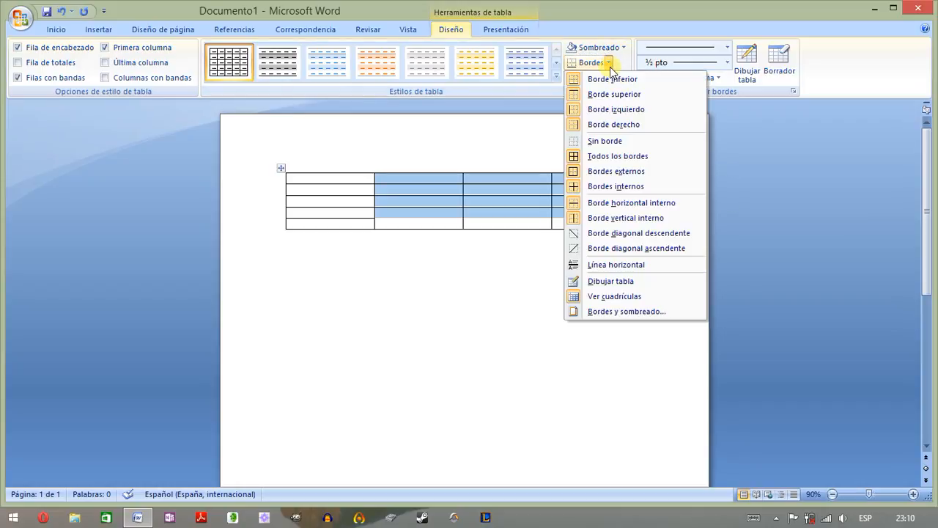
{"action": "left_click", "coordinate": [606, 141]}
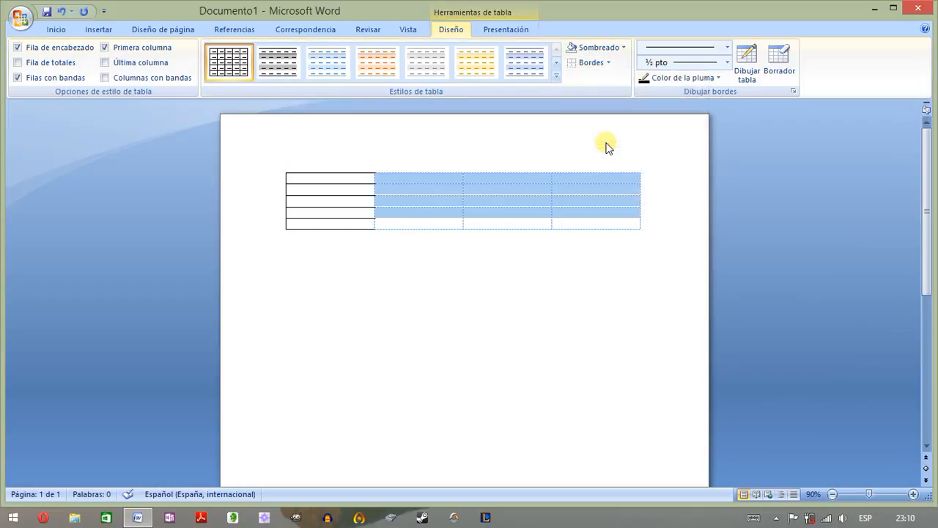
{"action": "left_click", "coordinate": [571, 205]}
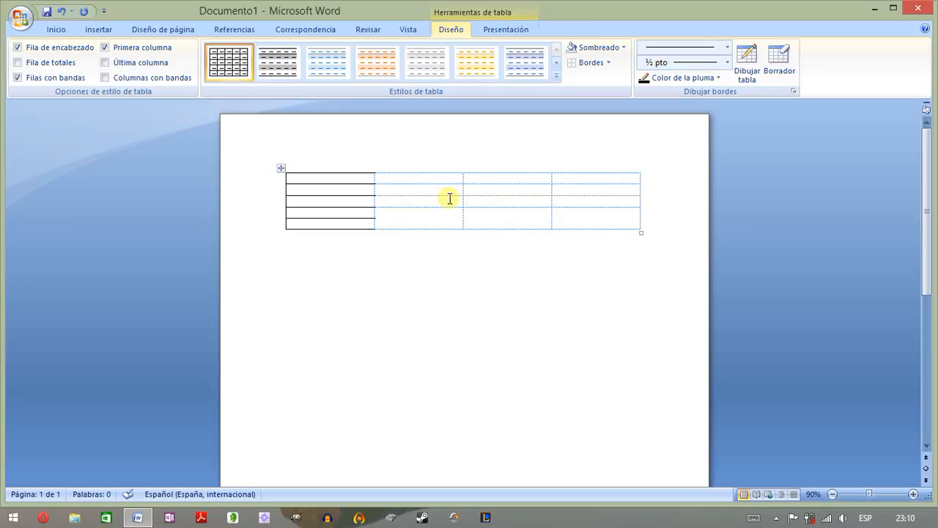
- Hide the table's gridlines and show them again
{"action": "left_click", "coordinate": [609, 63]}
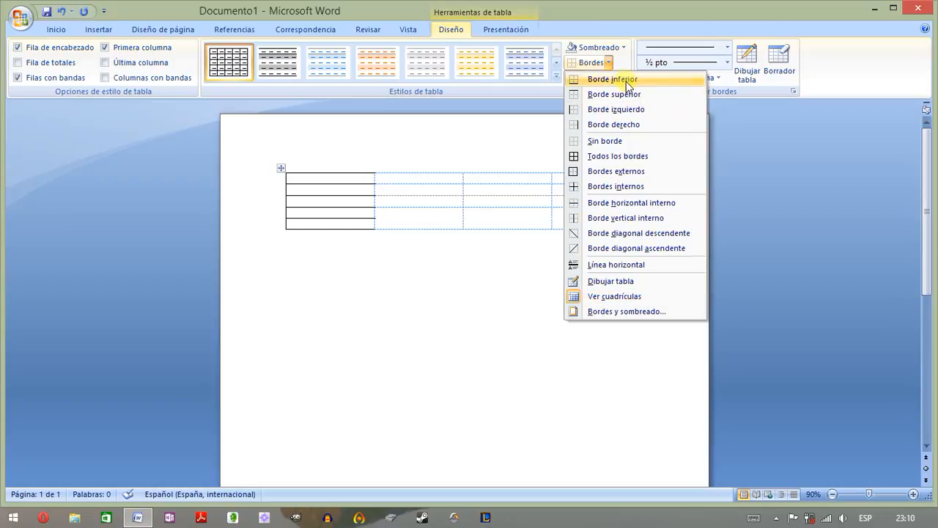
{"action": "left_click", "coordinate": [616, 65]}
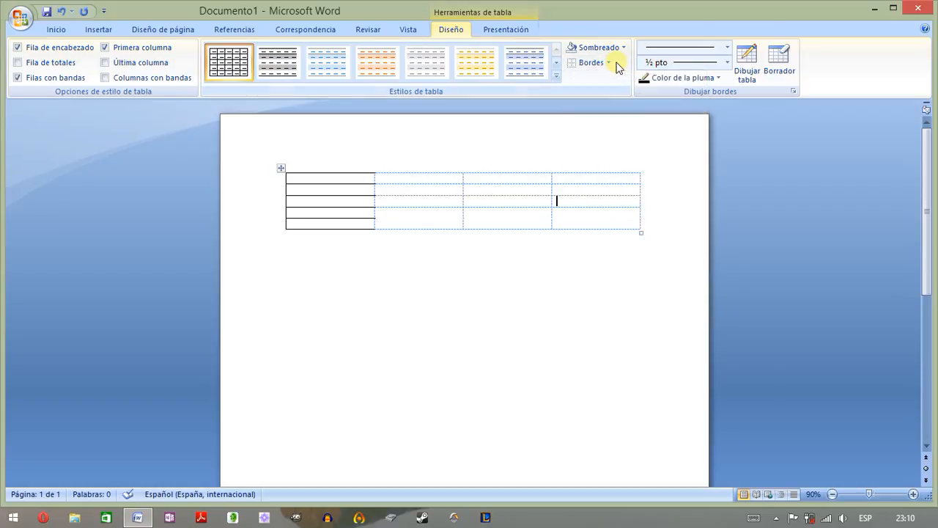
{"action": "left_click", "coordinate": [506, 29]}
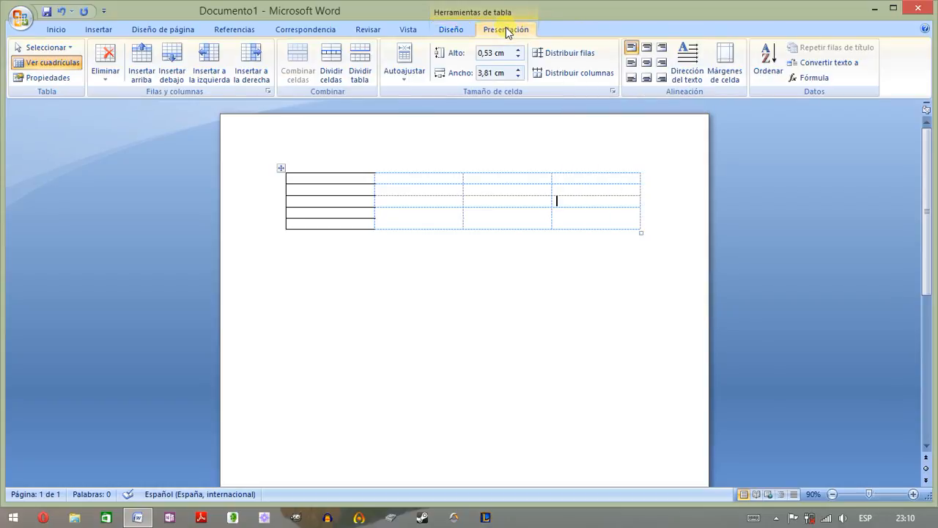
{"action": "left_click", "coordinate": [44, 66]}
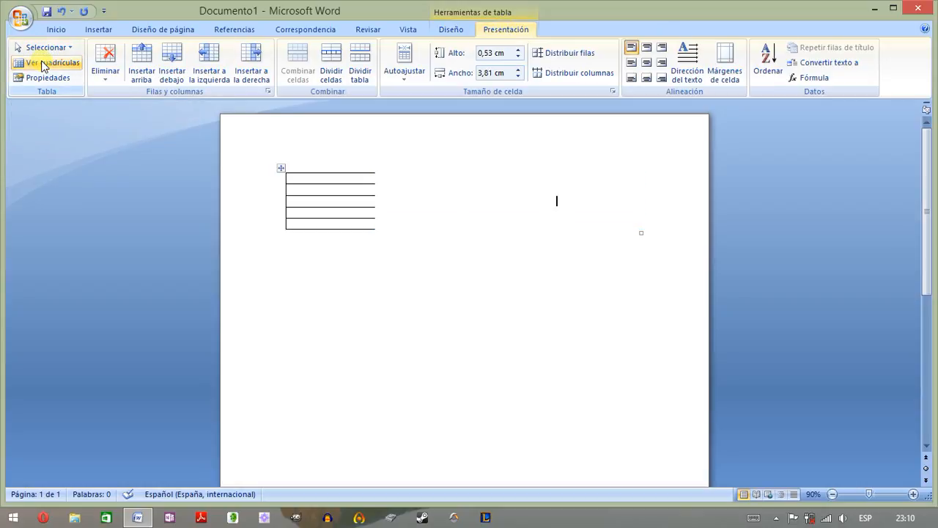
{"action": "left_click", "coordinate": [42, 64]}
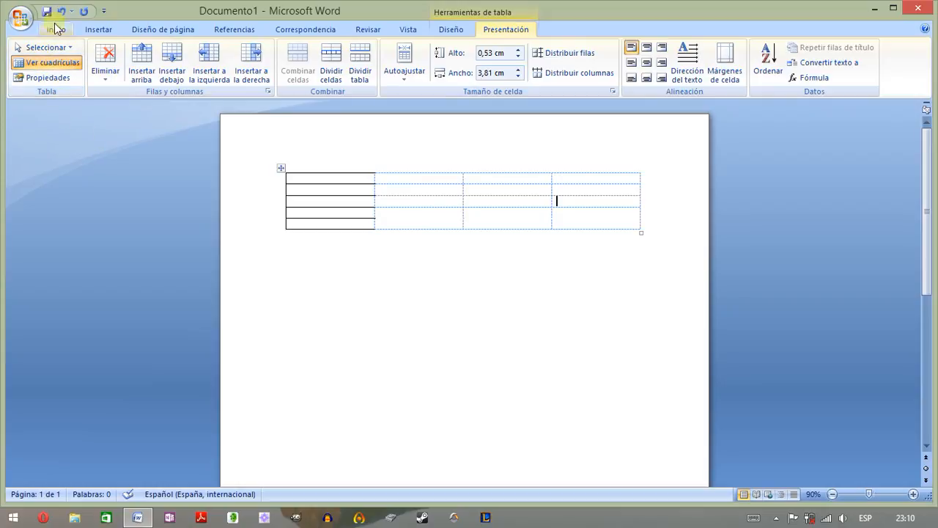
- Undo all actions back to the blank page and redo only the insertion of the four-by-four table
{"action": "left_click", "coordinate": [71, 11]}
{"action": "left_click", "coordinate": [84, 91]}
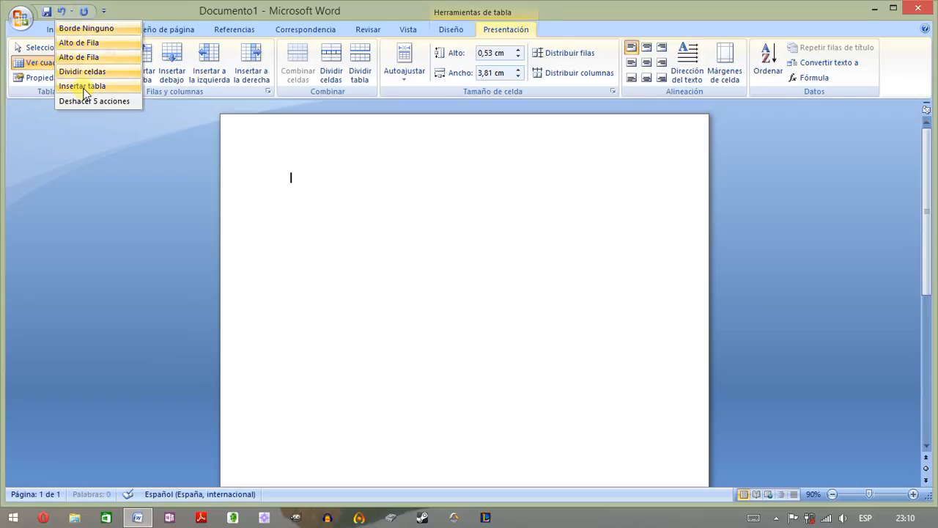
{"action": "left_click", "coordinate": [84, 91]}
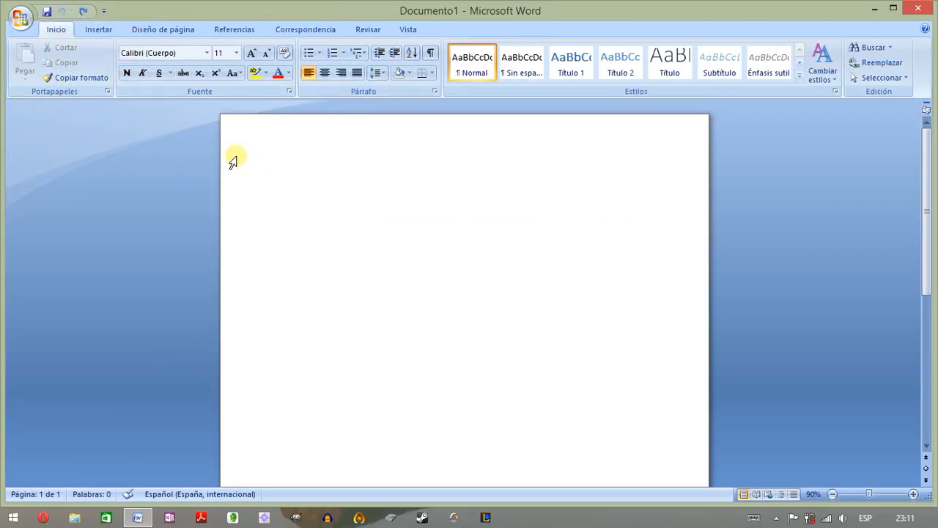
{"action": "left_click", "coordinate": [82, 11]}
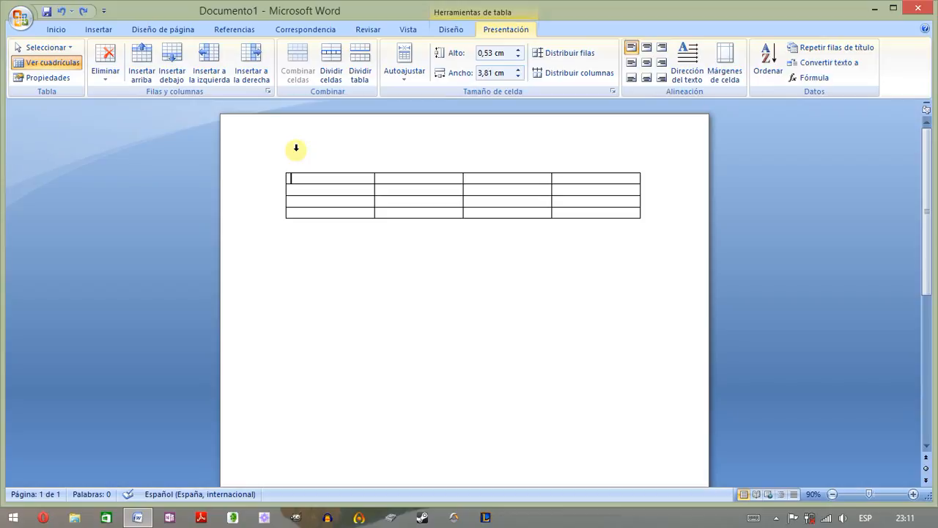
- Enter "El libretista" in the first cell of the table's top row
{"action": "type", "text": "El L"}
{"action": "key", "text": "BackSpace"}
{"action": "key", "text": "BackSpace"}
{"action": "type", "text": "libretista ytrytry"}
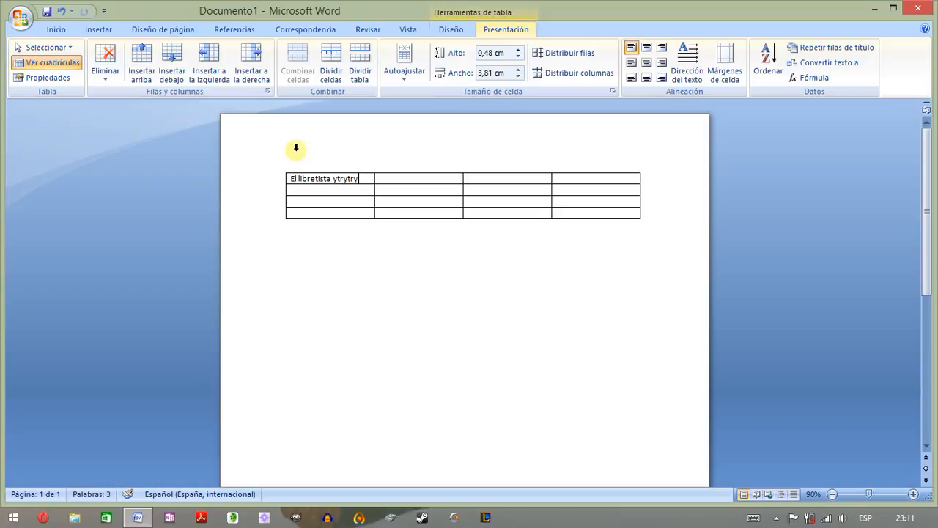
{"action": "key", "text": "BackSpace"}
{"action": "key", "text": "BackSpace"}
{"action": "key", "text": "BackSpace"}
{"action": "key", "text": "BackSpace"}
{"action": "key", "text": "BackSpace"}
{"action": "key", "text": "BackSpace"}
{"action": "key", "text": "BackSpace"}
{"action": "key", "text": "BackSpace"}
- Fill the remaining top-row cells with the sample texts "iytiytiyitiu", "gfhfhgfhgf" and "gfhgfhgfhgf"
{"action": "key", "text": "Tab"}
{"action": "type", "text": "iytiytiyitiu"}
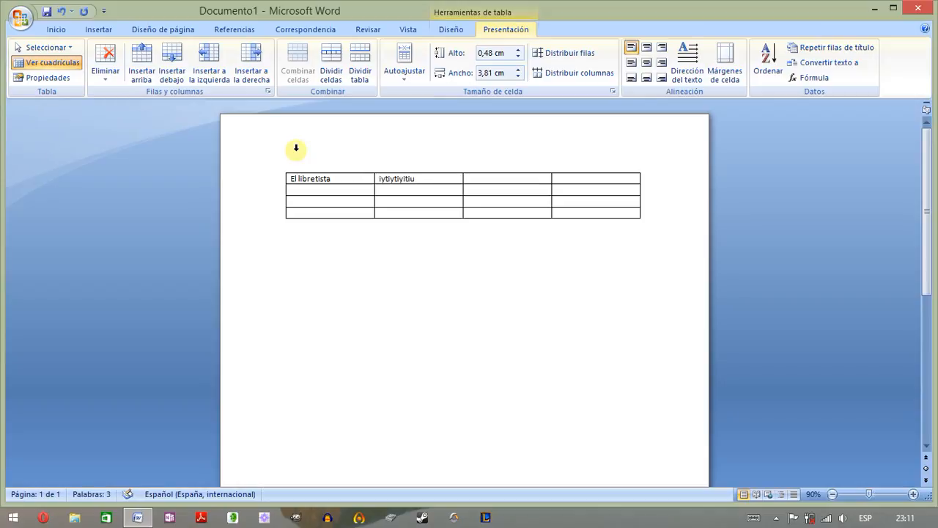
{"action": "key", "text": "Tab"}
{"action": "type", "text": "gfhfhgfhgf"}
{"action": "key", "text": "Tab"}
{"action": "type", "text": "gfhgfhgfhgf"}
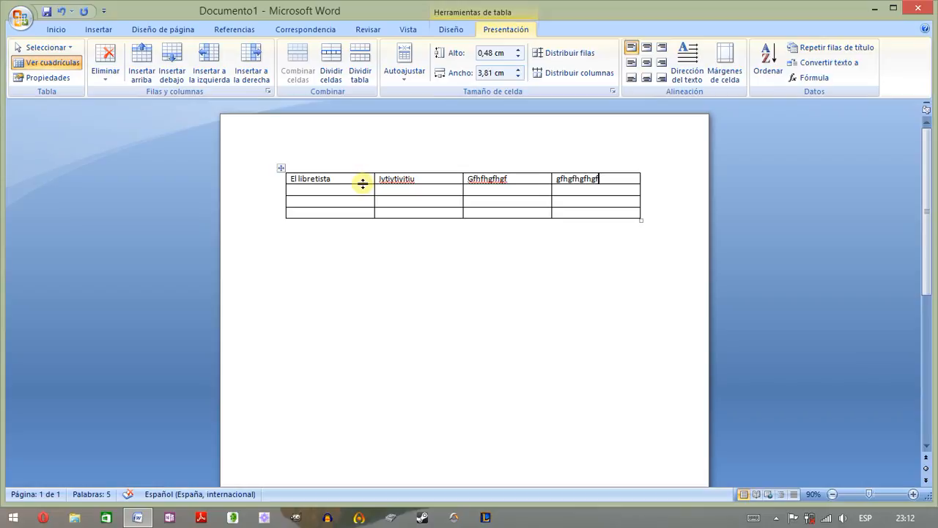
- Increase the top row's height to about 1.48 cm and widen the first column to about 4.44 cm
{"action": "left_click_drag", "start_coordinate": [364, 184], "coordinate": [363, 206]}
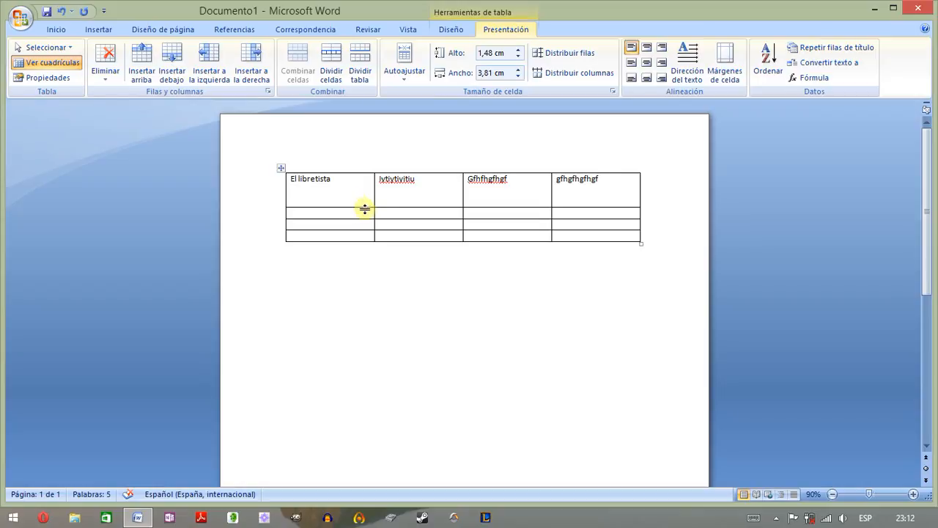
{"action": "left_click_drag", "start_coordinate": [374, 211], "coordinate": [388, 209]}
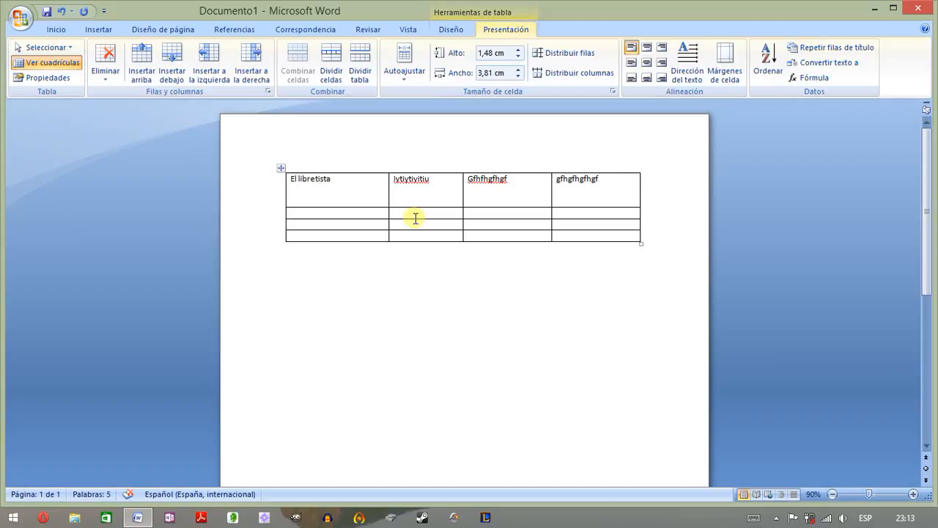
- Align the text of the second top-row cell to the top centre and of the third cell to the top right
{"action": "left_click", "coordinate": [286, 184]}
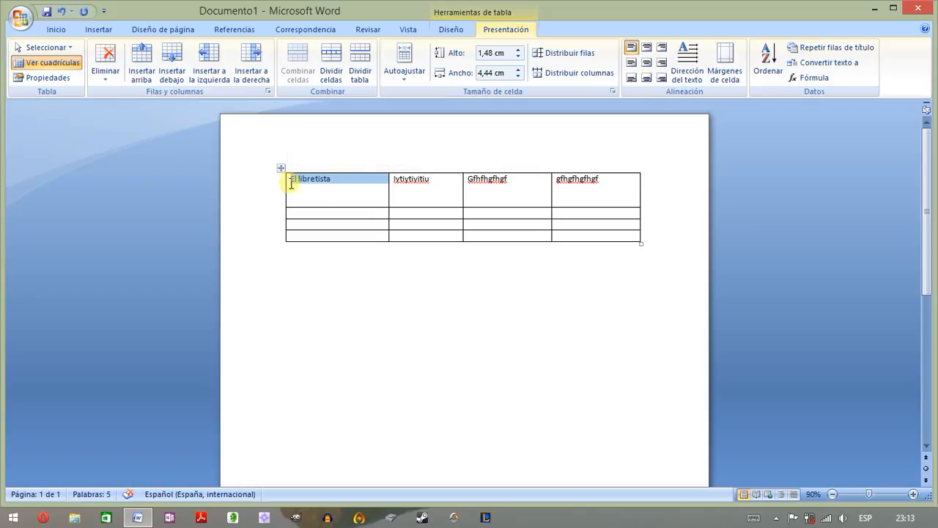
{"action": "double_click", "coordinate": [398, 179]}
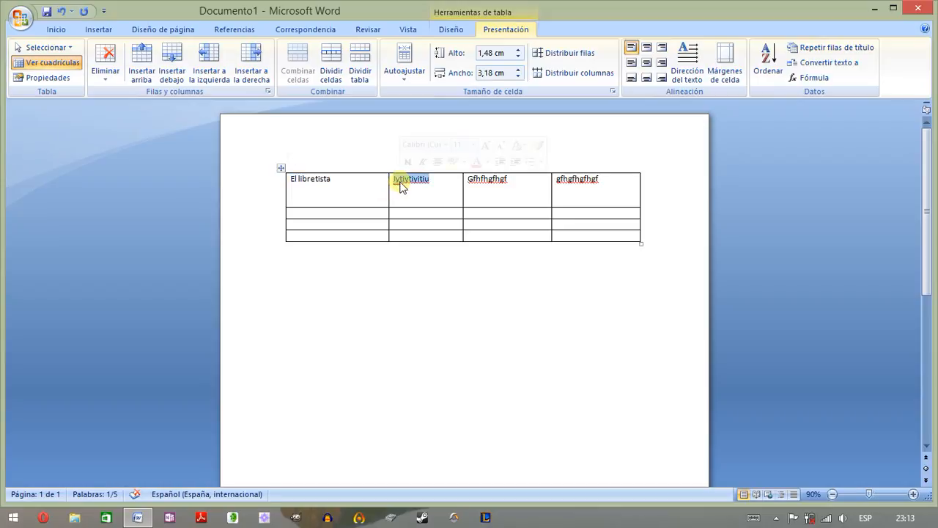
{"action": "left_click", "coordinate": [649, 48]}
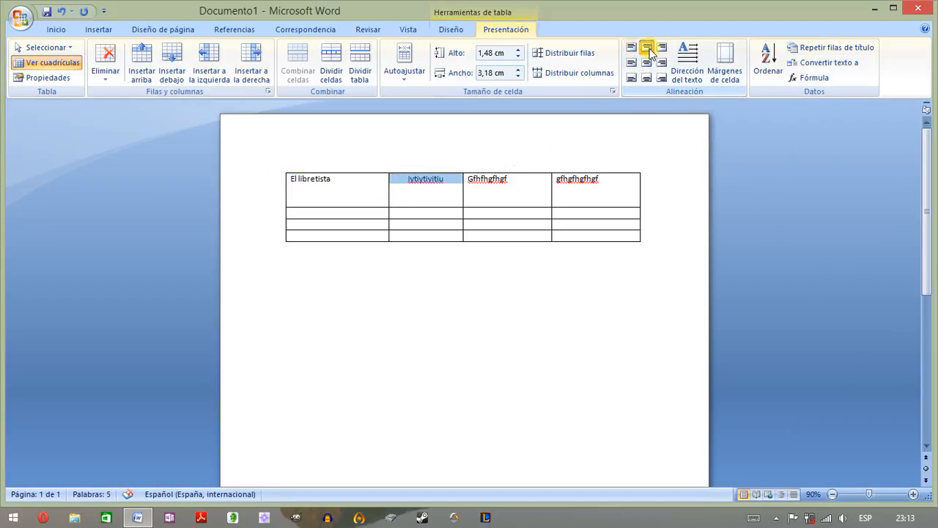
{"action": "left_click", "coordinate": [482, 187]}
{"action": "left_click", "coordinate": [483, 189]}
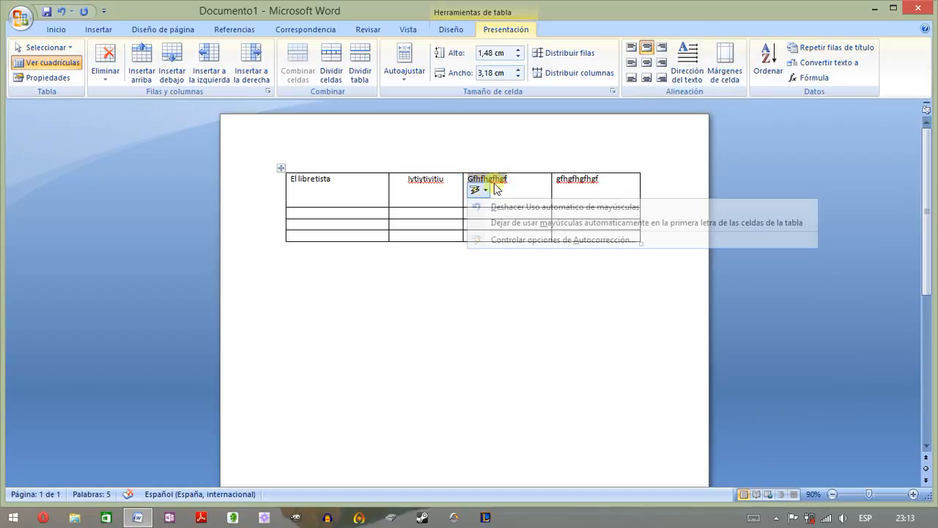
{"action": "double_click", "coordinate": [501, 183]}
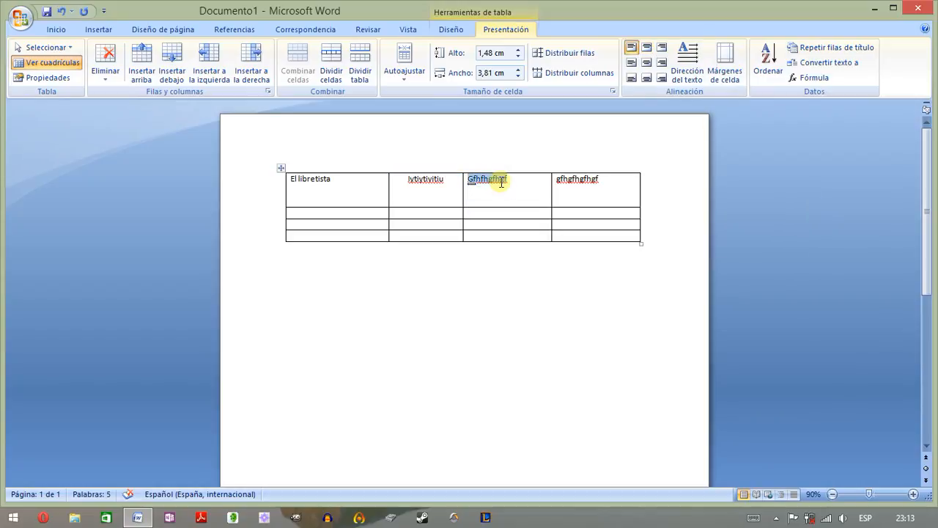
{"action": "left_click", "coordinate": [663, 48]}
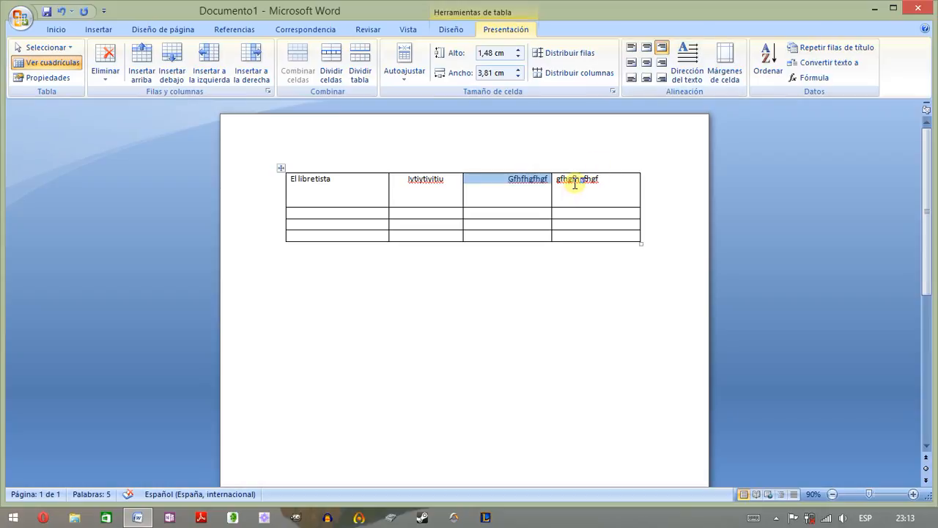
{"action": "left_click", "coordinate": [573, 216]}
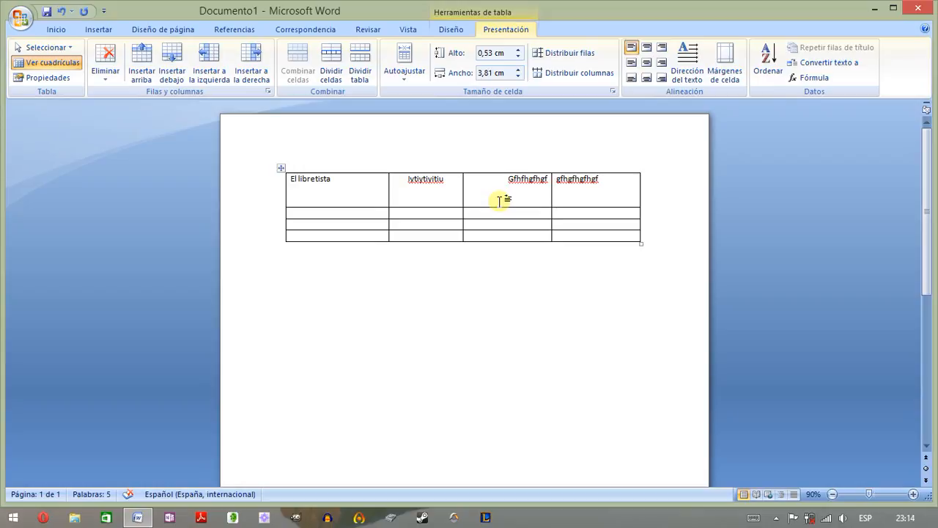
- Centre the text of the first three top-row cells vertically, aligned left, centre and right respectively
{"action": "left_click", "coordinate": [286, 191]}
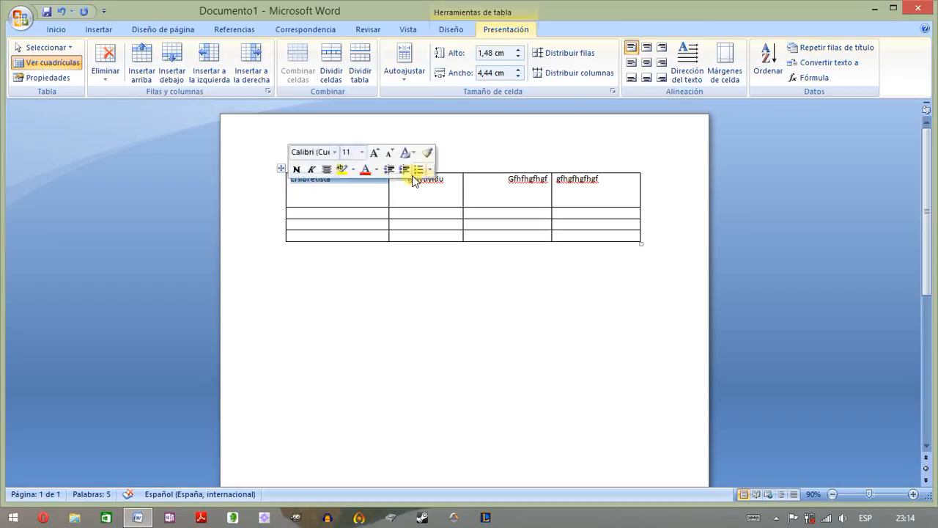
{"action": "left_click", "coordinate": [632, 65]}
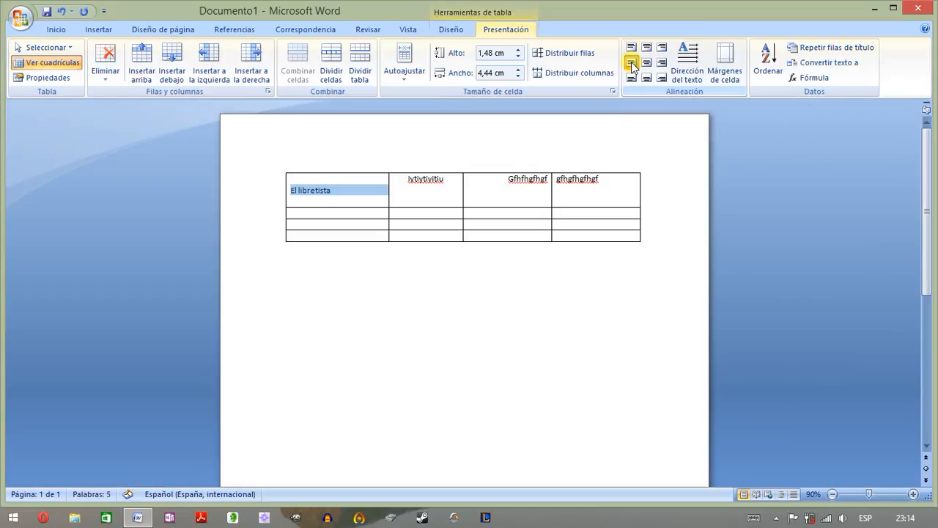
{"action": "double_click", "coordinate": [426, 179]}
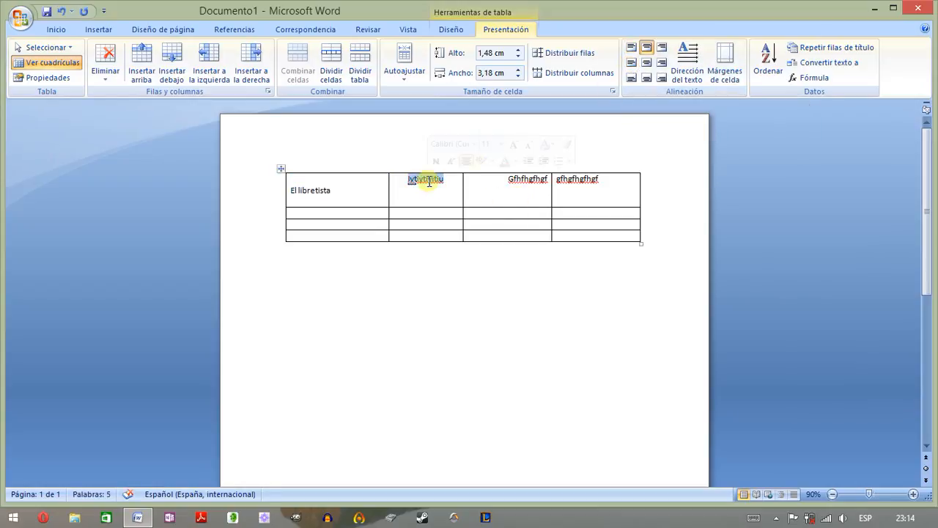
{"action": "left_click", "coordinate": [648, 63]}
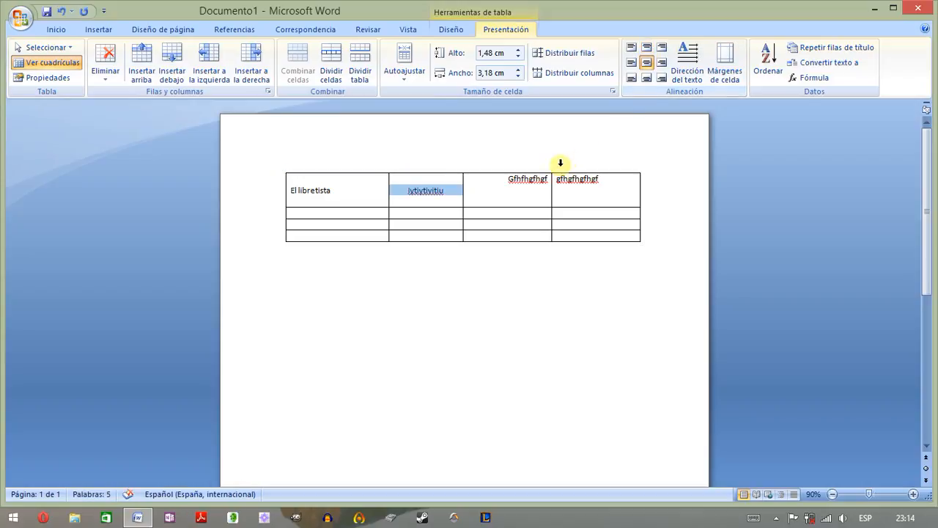
{"action": "double_click", "coordinate": [528, 180]}
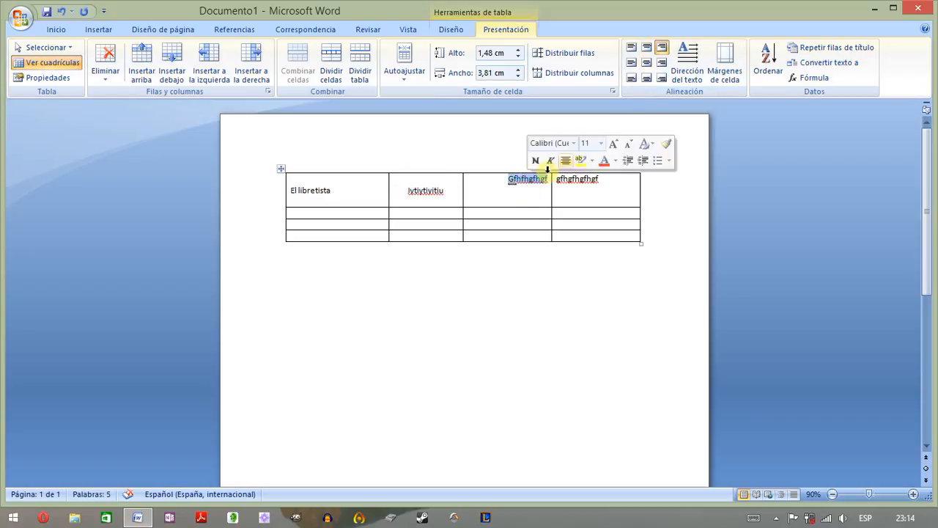
{"action": "left_click", "coordinate": [662, 62]}
{"action": "left_click", "coordinate": [498, 212]}
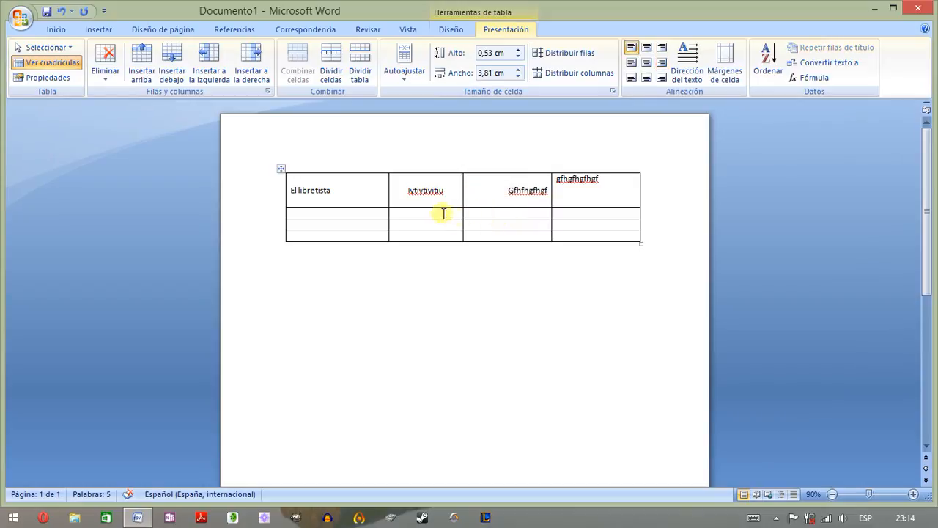
- Increase the top row's height to about 10.23 cm and align the first three cells' text to the bottom left, bottom centre and bottom right respectively
{"action": "left_click_drag", "start_coordinate": [426, 207], "coordinate": [425, 341]}
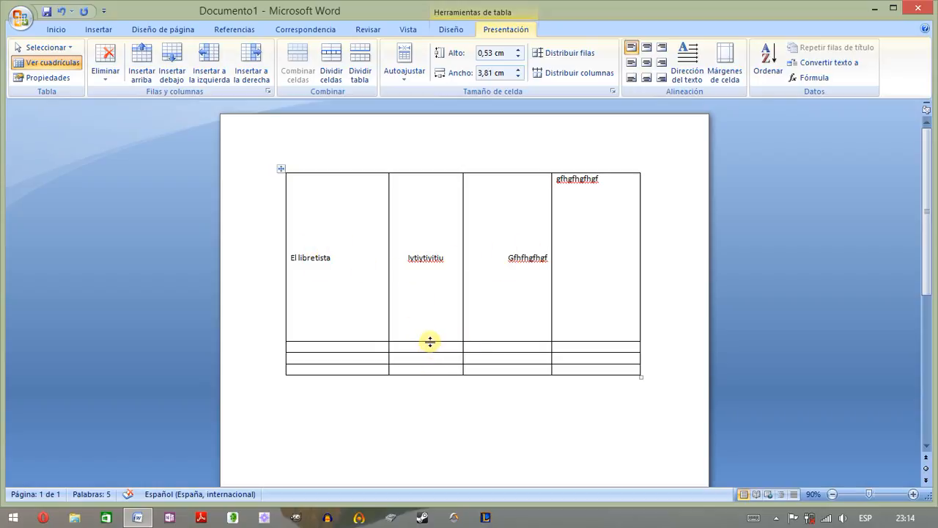
{"action": "left_click_drag", "start_coordinate": [429, 342], "coordinate": [429, 411]}
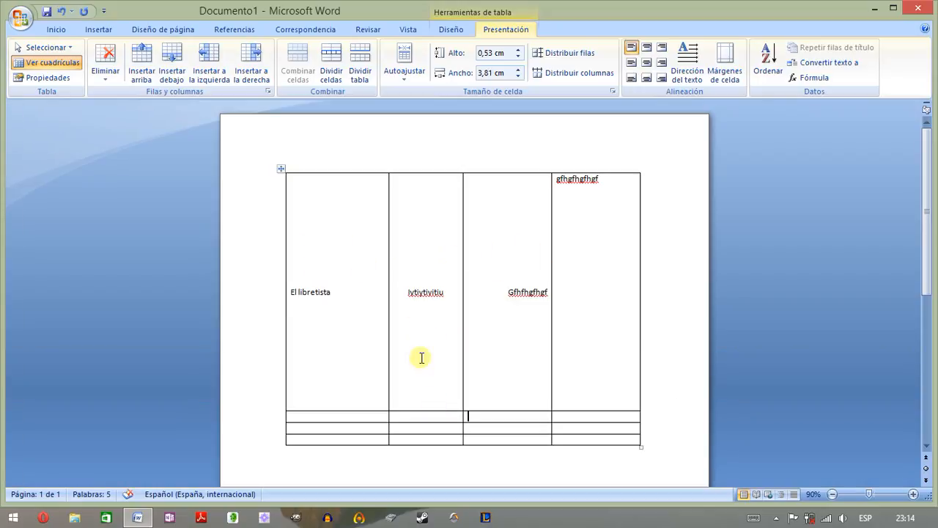
{"action": "double_click", "coordinate": [310, 292]}
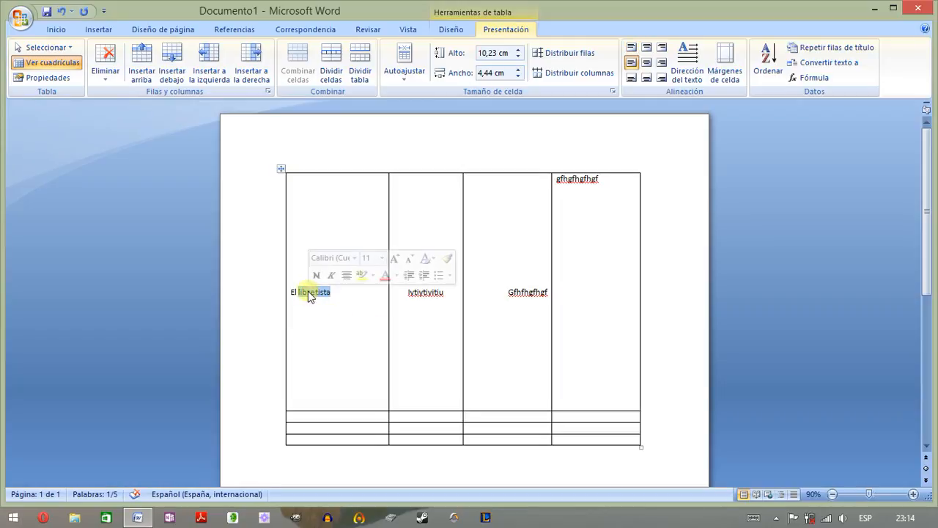
{"action": "left_click", "coordinate": [285, 294]}
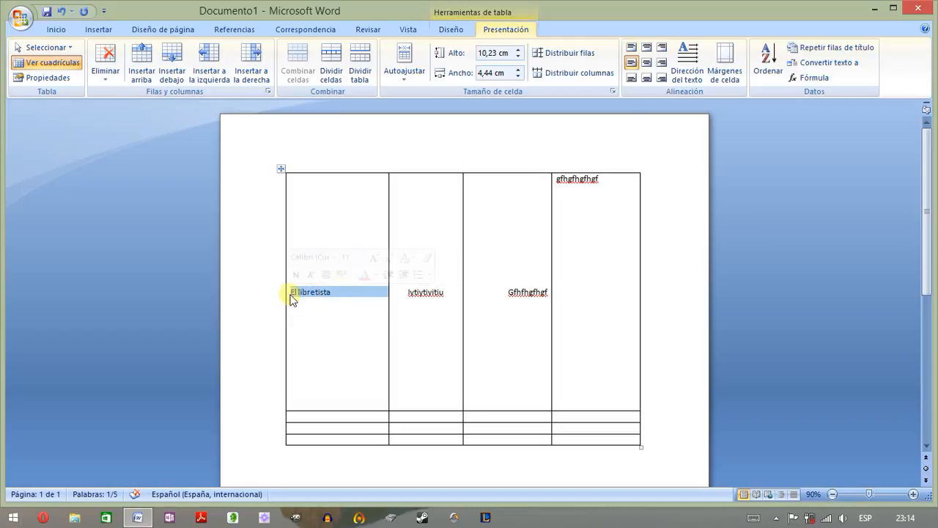
{"action": "left_click", "coordinate": [631, 77]}
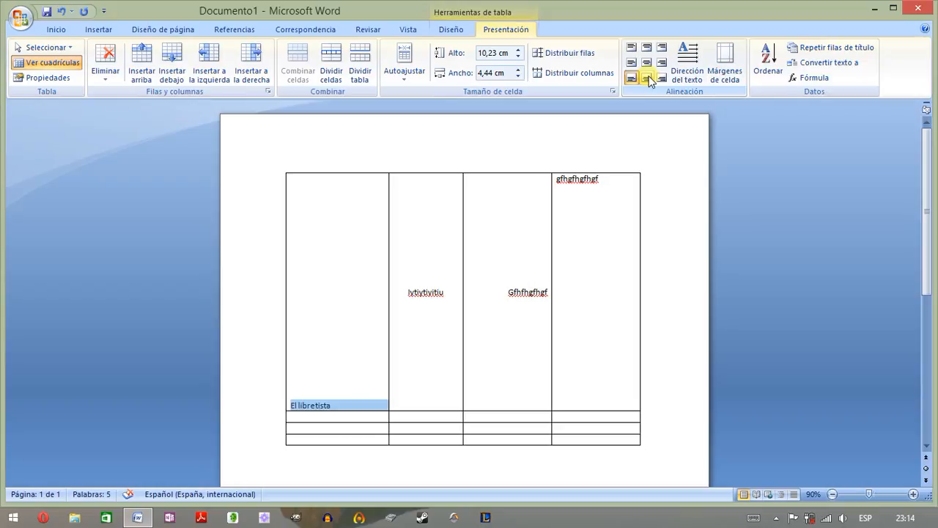
{"action": "left_click", "coordinate": [426, 294]}
{"action": "double_click", "coordinate": [426, 293]}
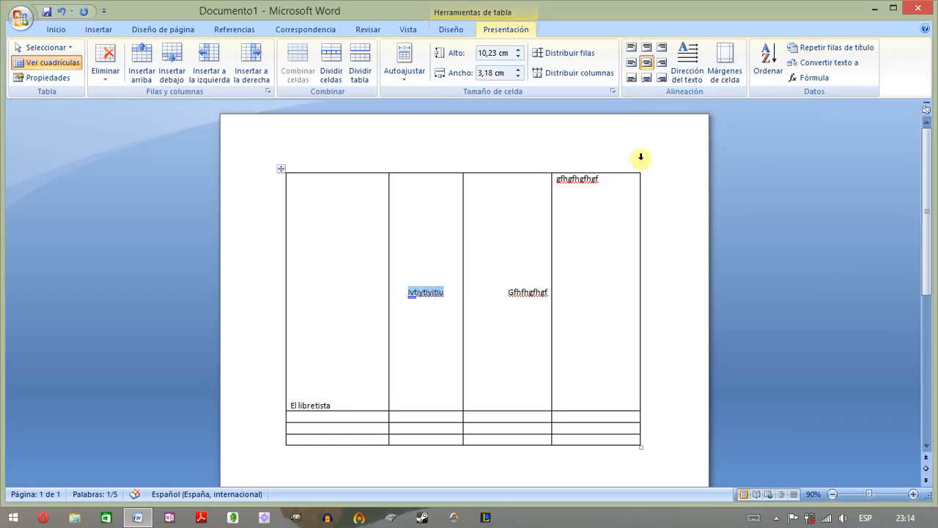
{"action": "left_click", "coordinate": [646, 77]}
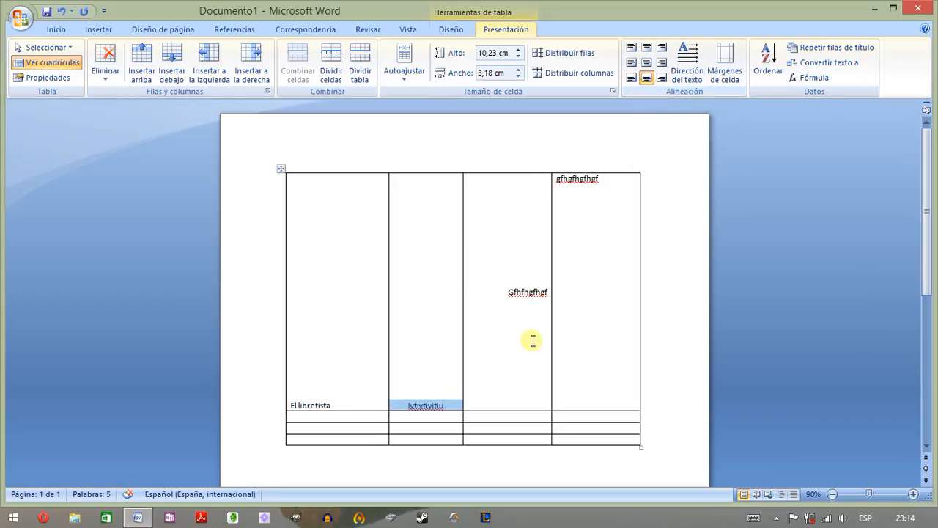
{"action": "double_click", "coordinate": [533, 293]}
{"action": "left_click", "coordinate": [663, 79]}
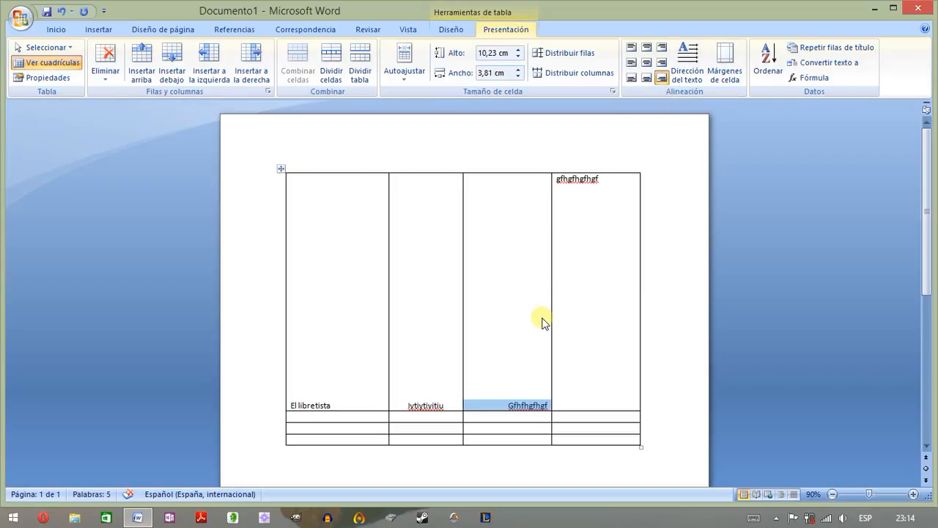
- Reduce the top row's height to about 2.48 cm and align the second cell's text to the middle centre and the third's to the top right
{"action": "double_click", "coordinate": [291, 230]}
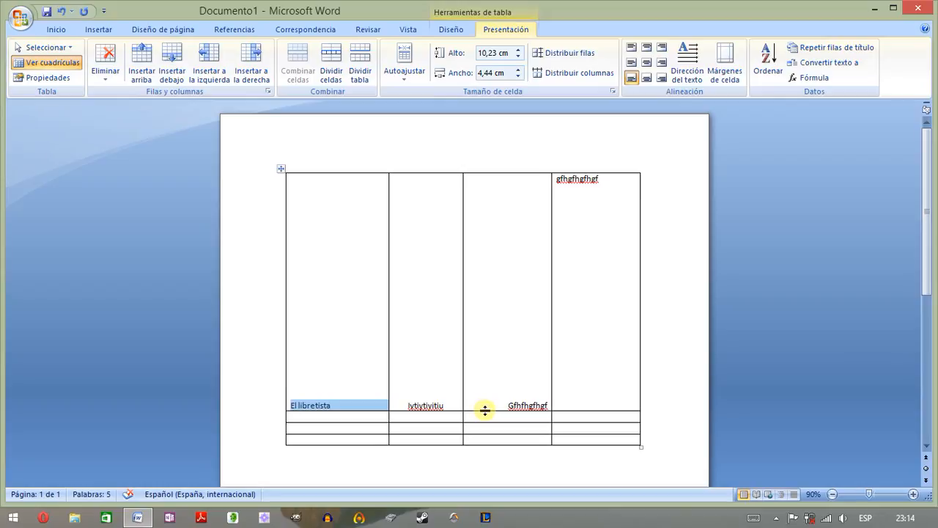
{"action": "left_click_drag", "start_coordinate": [485, 410], "coordinate": [481, 230]}
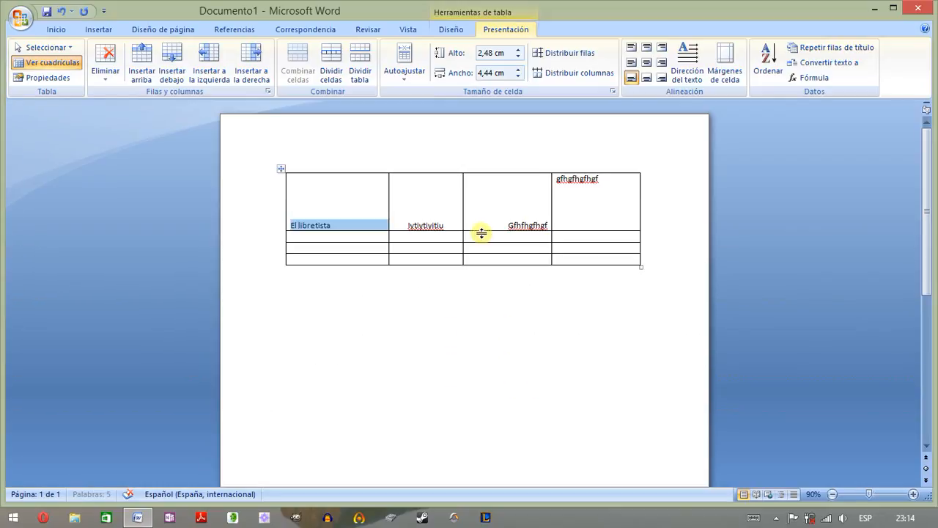
{"action": "double_click", "coordinate": [420, 221]}
{"action": "left_click", "coordinate": [645, 63]}
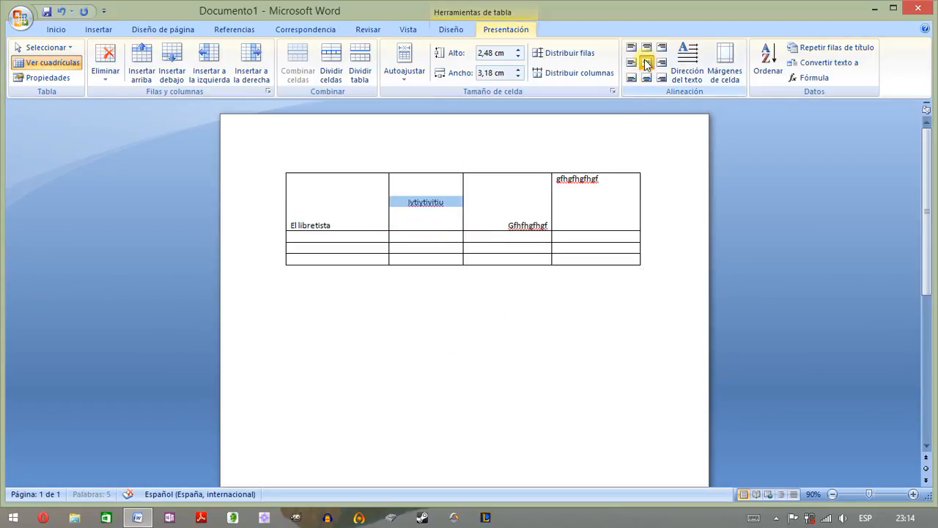
{"action": "double_click", "coordinate": [531, 225]}
{"action": "left_click", "coordinate": [660, 52]}
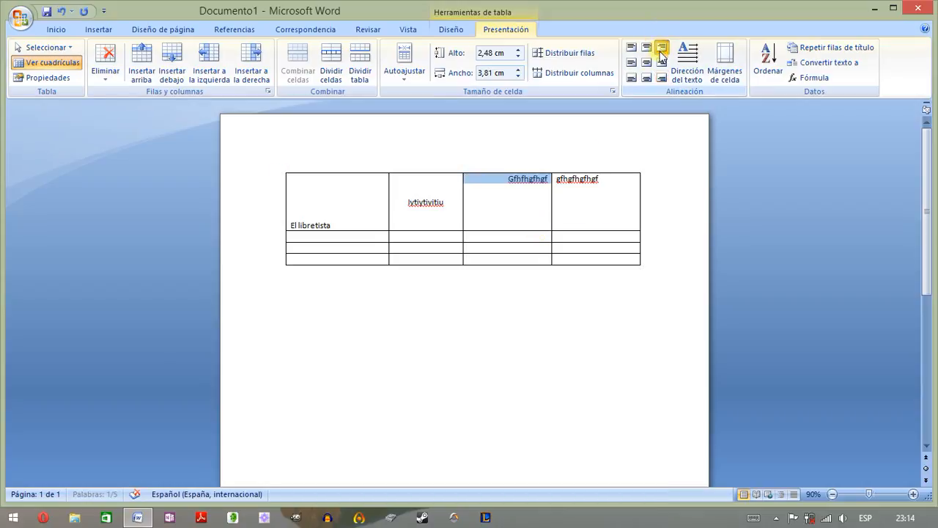
{"action": "left_click", "coordinate": [567, 205]}
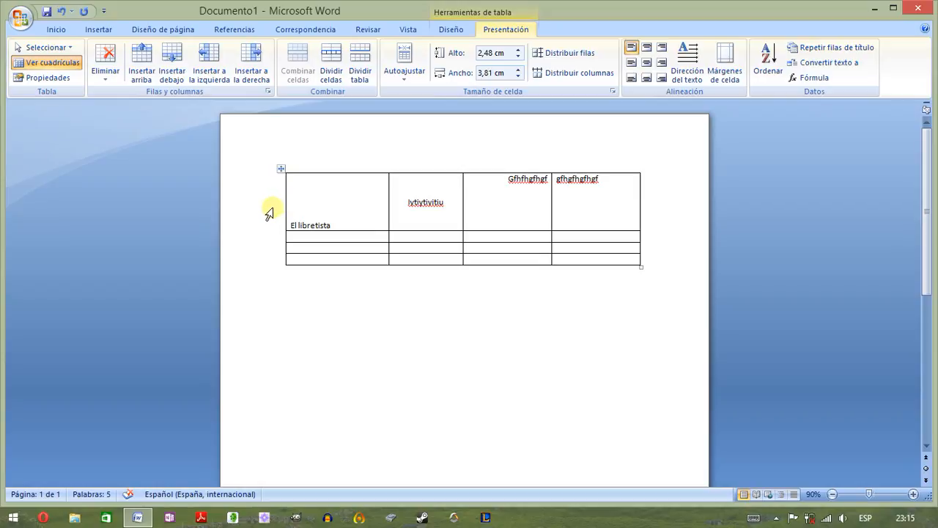
- Select the whole top row, the third row and the first column in turn to demonstrate row and column selection
{"action": "left_click", "coordinate": [268, 211]}
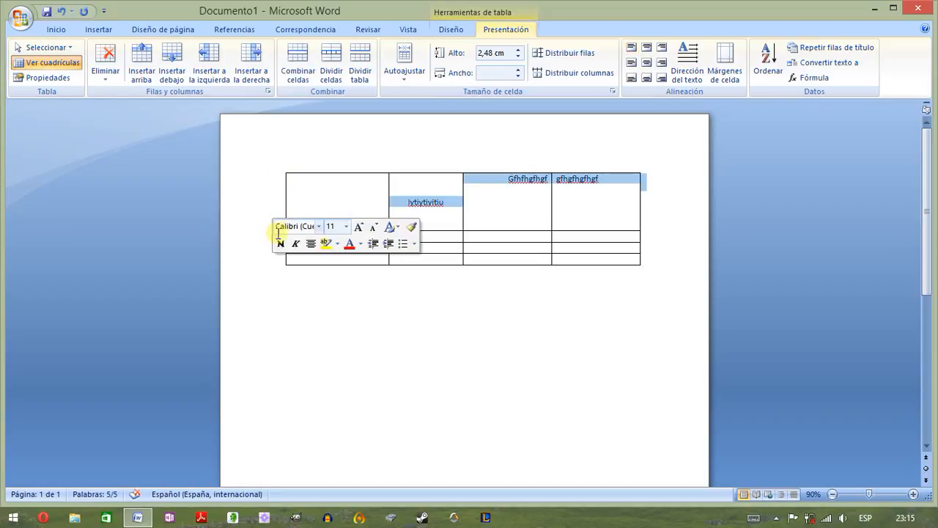
{"action": "left_click", "coordinate": [260, 249]}
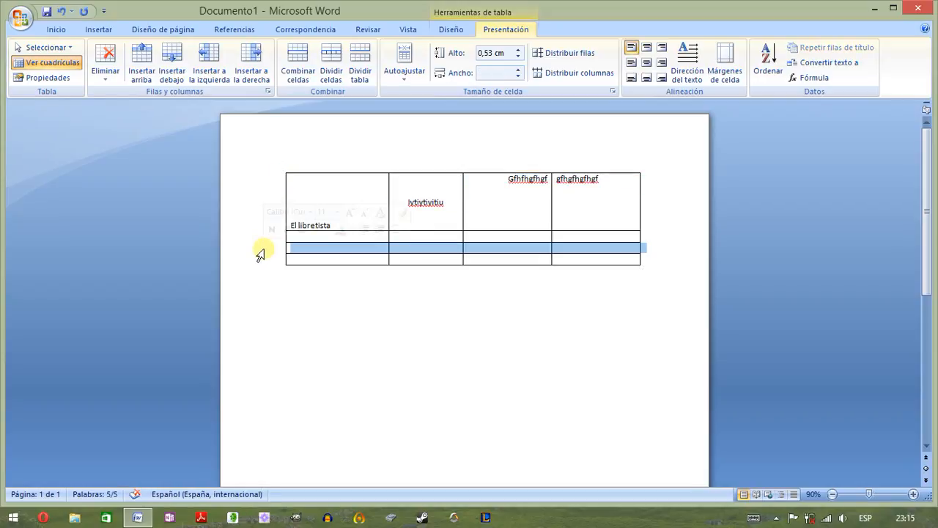
{"action": "left_click", "coordinate": [335, 164]}
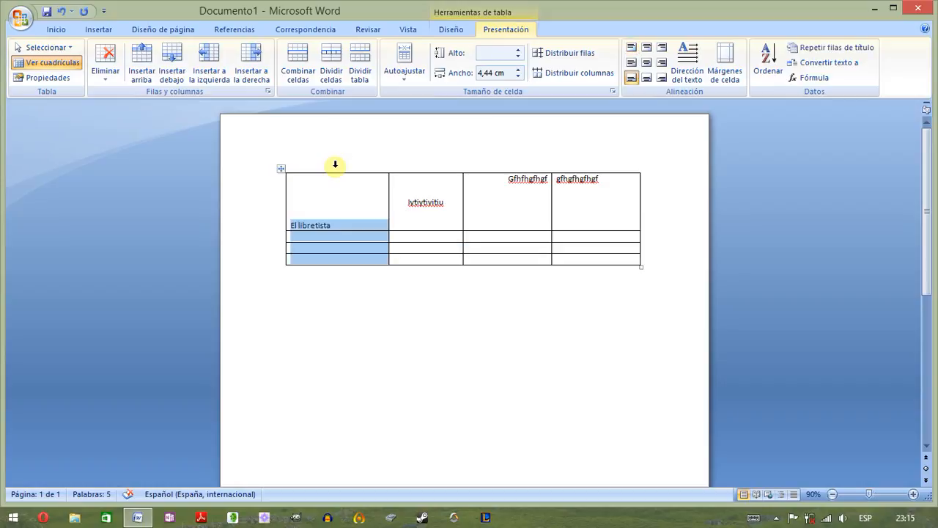
{"action": "left_click", "coordinate": [391, 239]}
{"action": "left_click", "coordinate": [403, 242]}
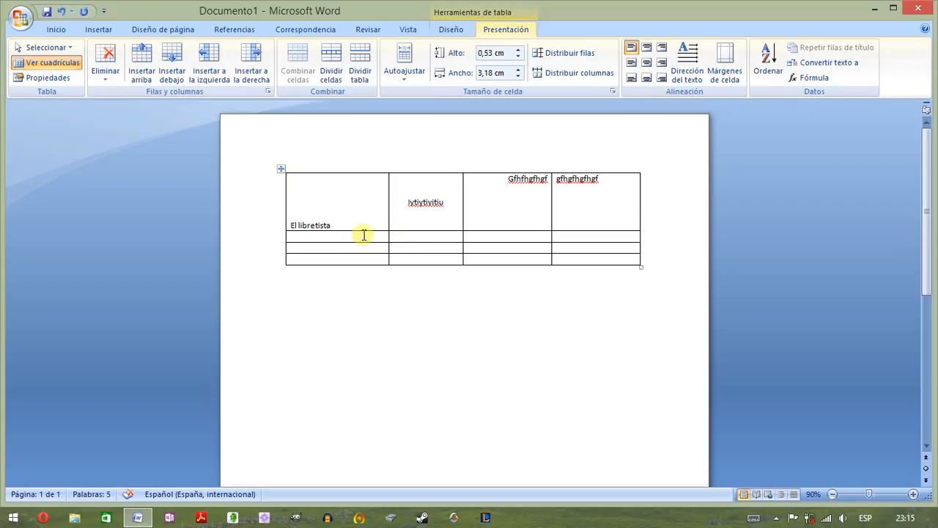
- Insert one row above the table's second row and another row below the new one
{"action": "left_click", "coordinate": [278, 236]}
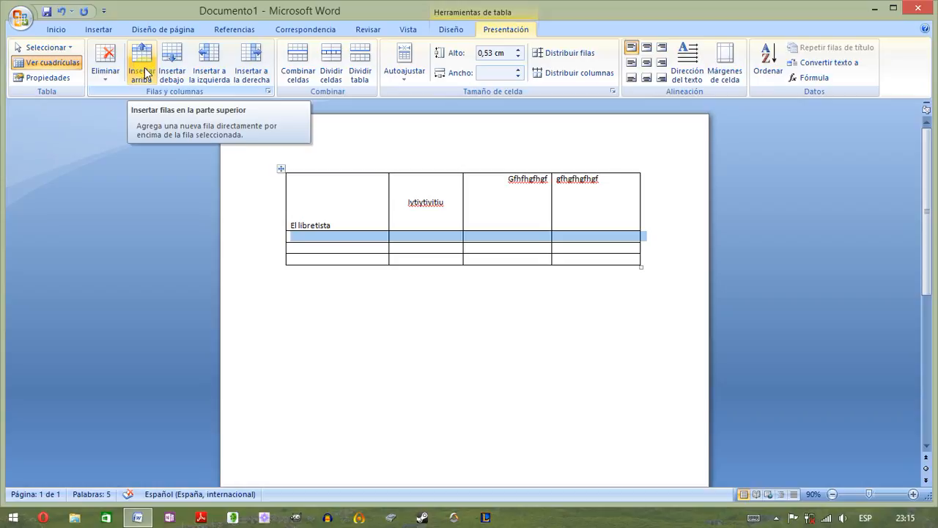
{"action": "left_click", "coordinate": [144, 72]}
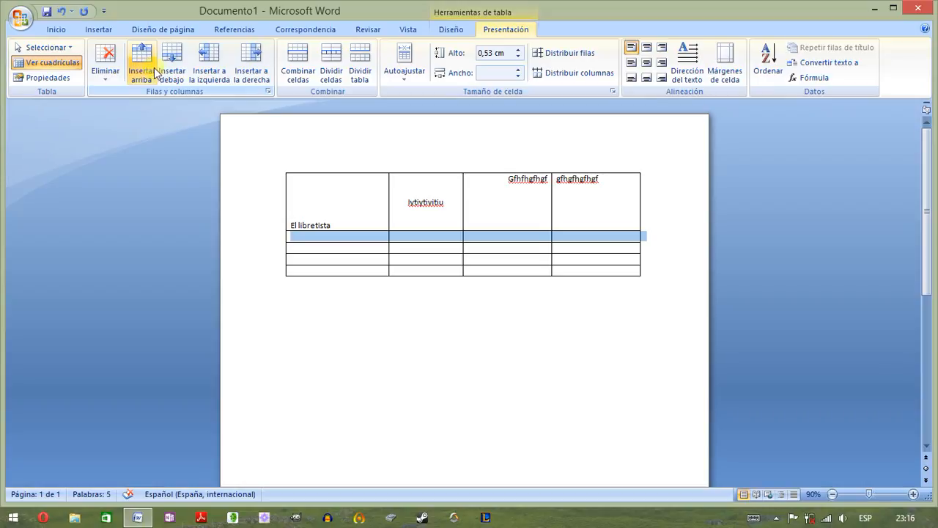
{"action": "left_click", "coordinate": [179, 68]}
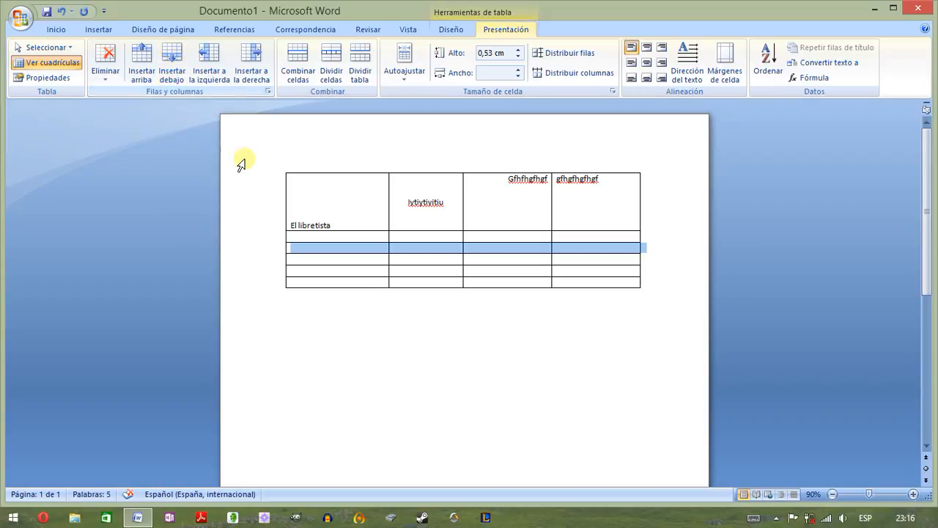
- Insert a column to the left of the "El libretista" column and another to the right of the new column
{"action": "left_click", "coordinate": [312, 163]}
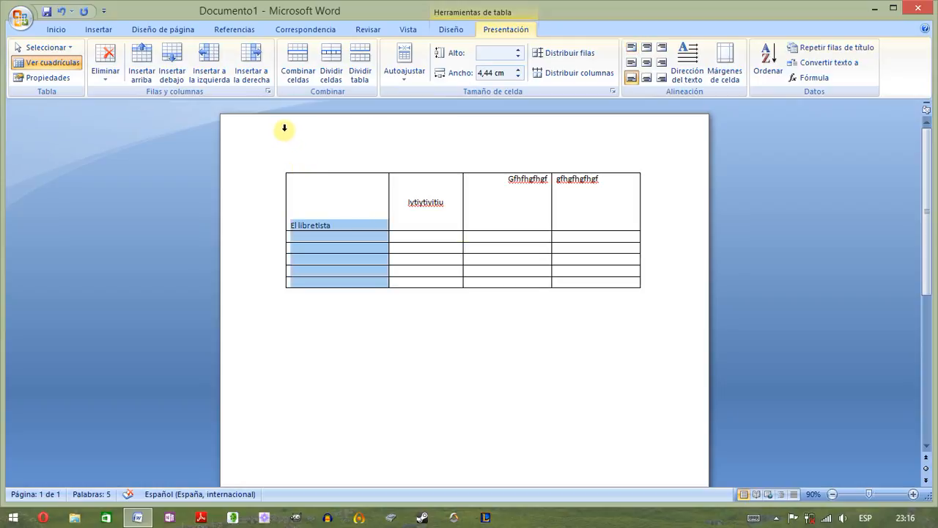
{"action": "left_click", "coordinate": [210, 70]}
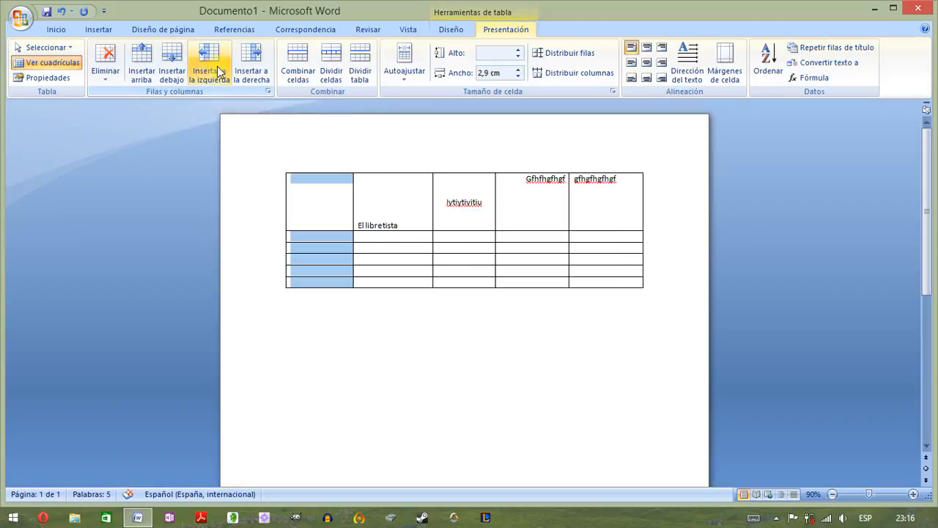
{"action": "left_click", "coordinate": [245, 71]}
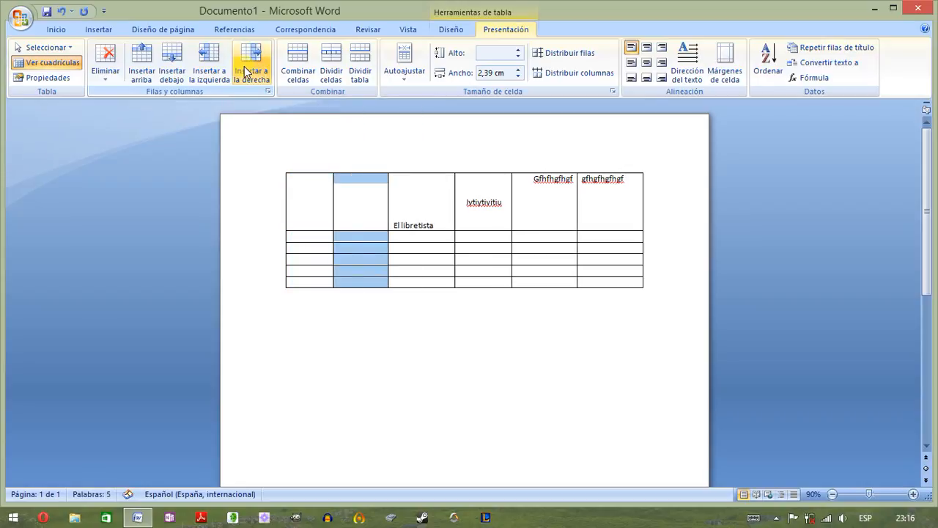
{"action": "left_click", "coordinate": [355, 212]}
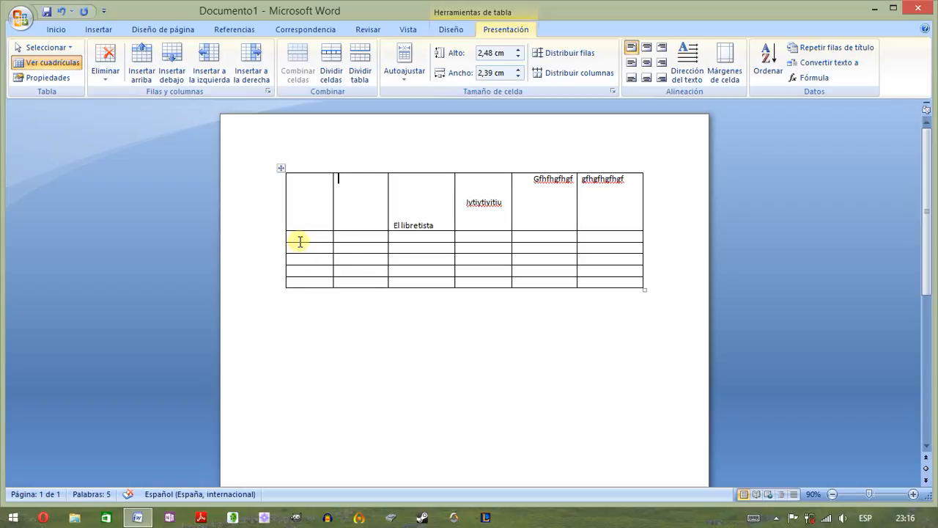
- Select the five rows beneath the top row, insert five rows above them and five more below the new rows
{"action": "left_click_drag", "start_coordinate": [268, 239], "coordinate": [271, 285]}
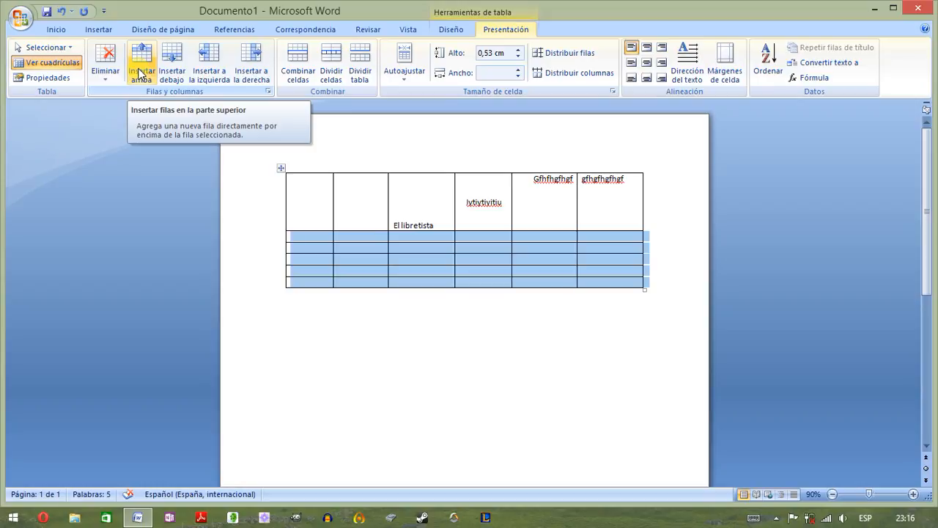
{"action": "left_click", "coordinate": [139, 73]}
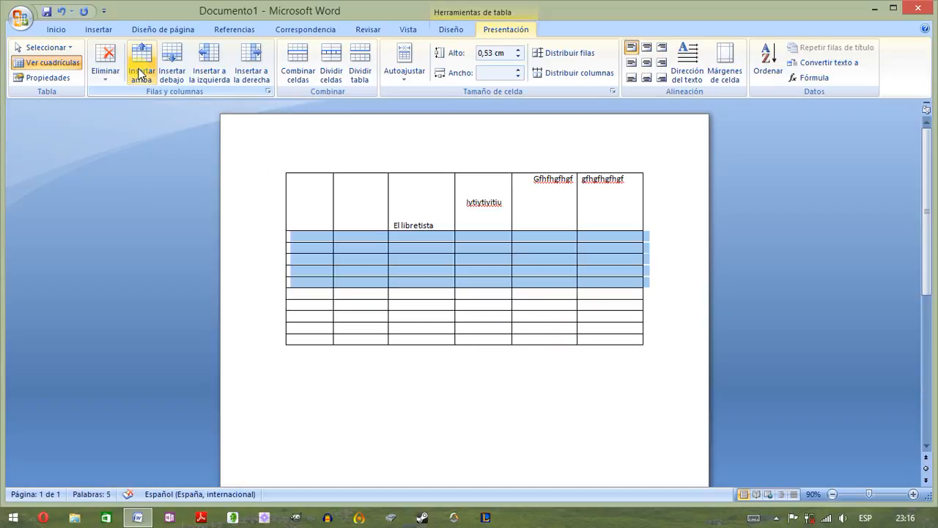
{"action": "left_click", "coordinate": [166, 65]}
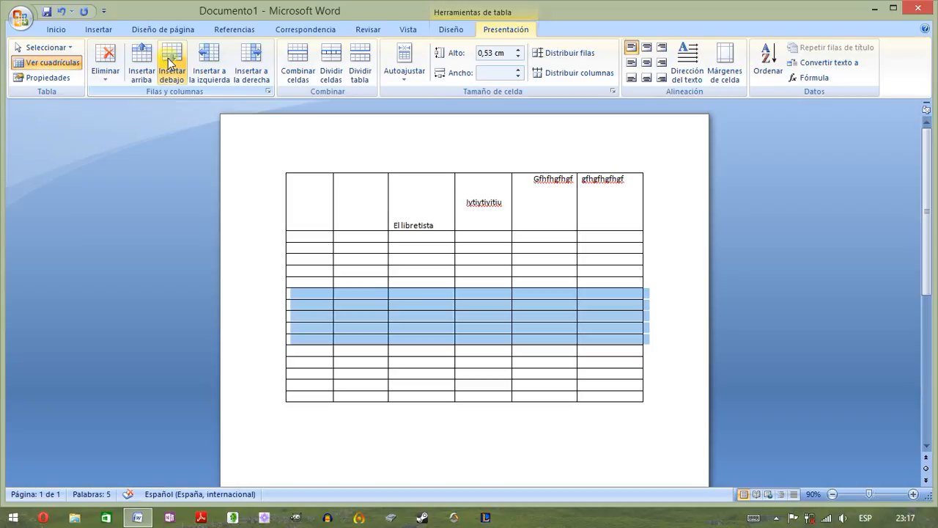
- Select the first three columns, insert three columns to their right and three more to the left of the new ones
{"action": "left_click", "coordinate": [301, 156]}
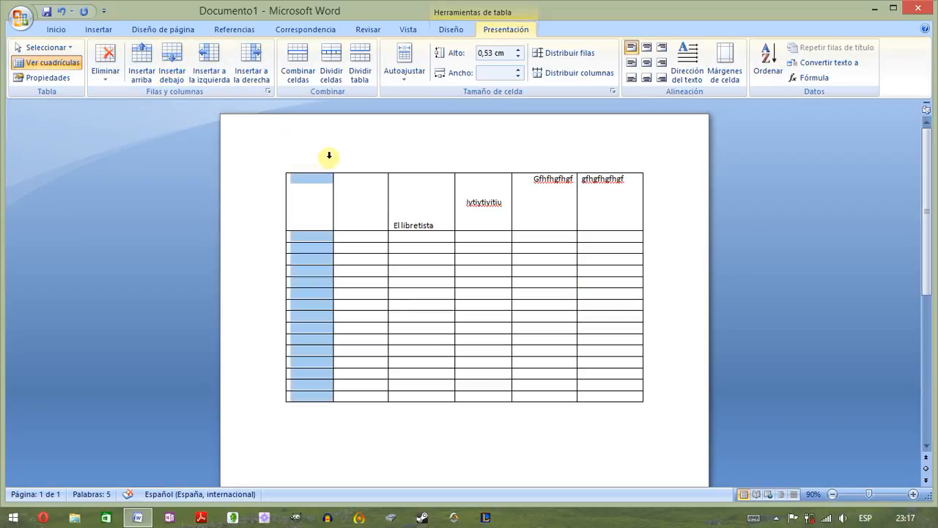
{"action": "left_click_drag", "start_coordinate": [329, 156], "coordinate": [418, 164]}
{"action": "left_click", "coordinate": [249, 71]}
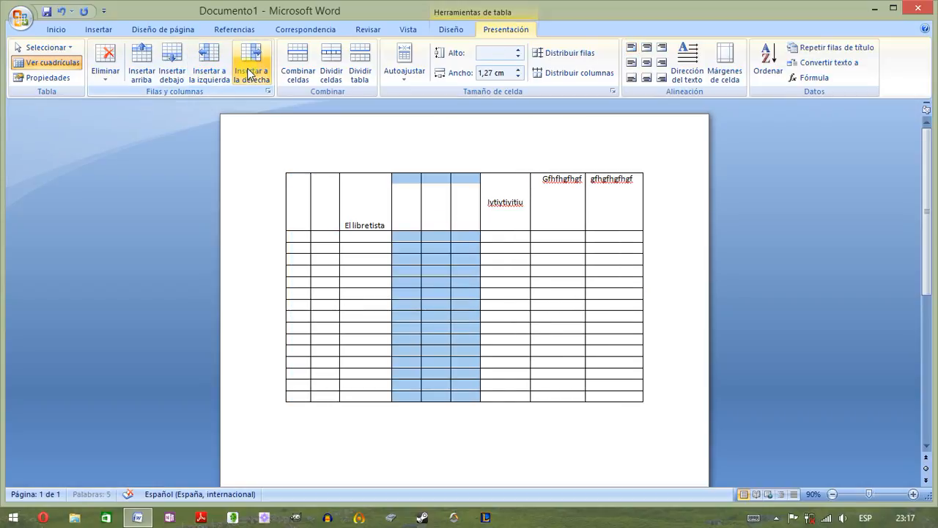
{"action": "left_click", "coordinate": [210, 71]}
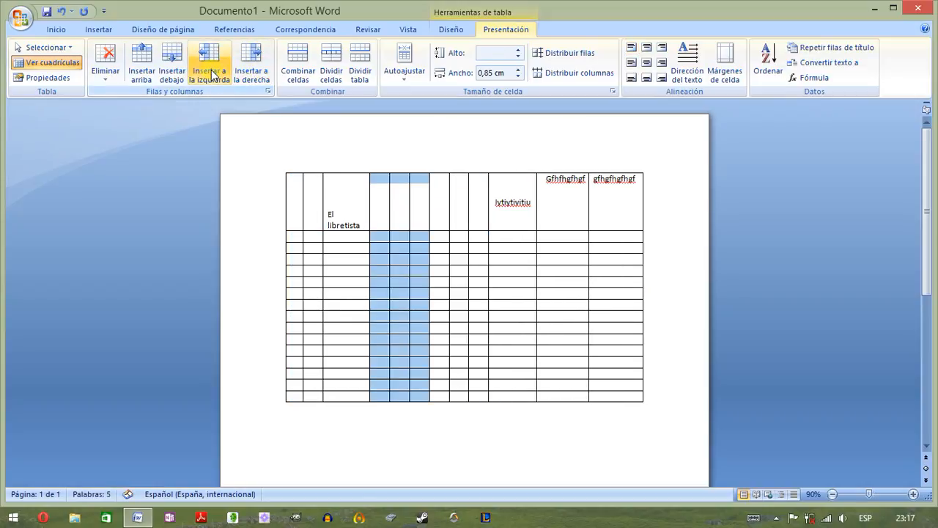
- Examine the Insert Cells options for the fourth top-row cell and close them without inserting anything
{"action": "left_click", "coordinate": [380, 181]}
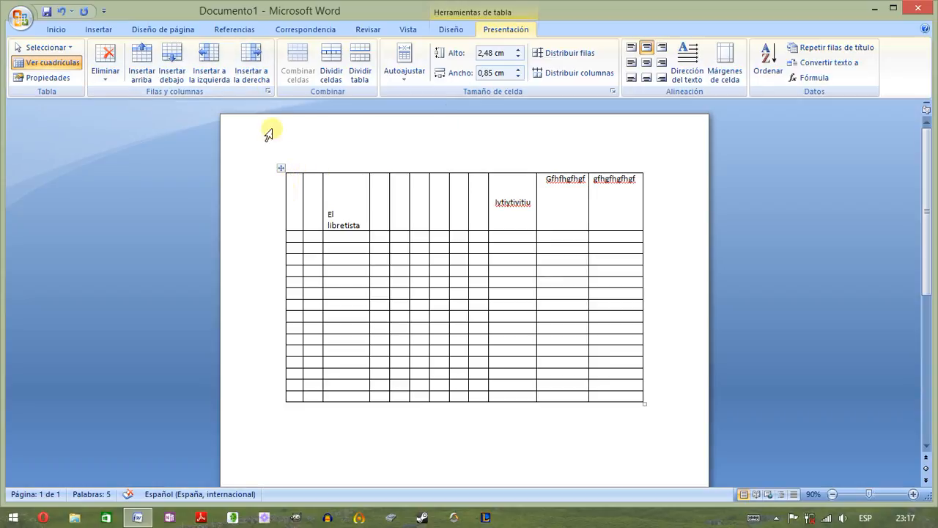
{"action": "left_click", "coordinate": [268, 91]}
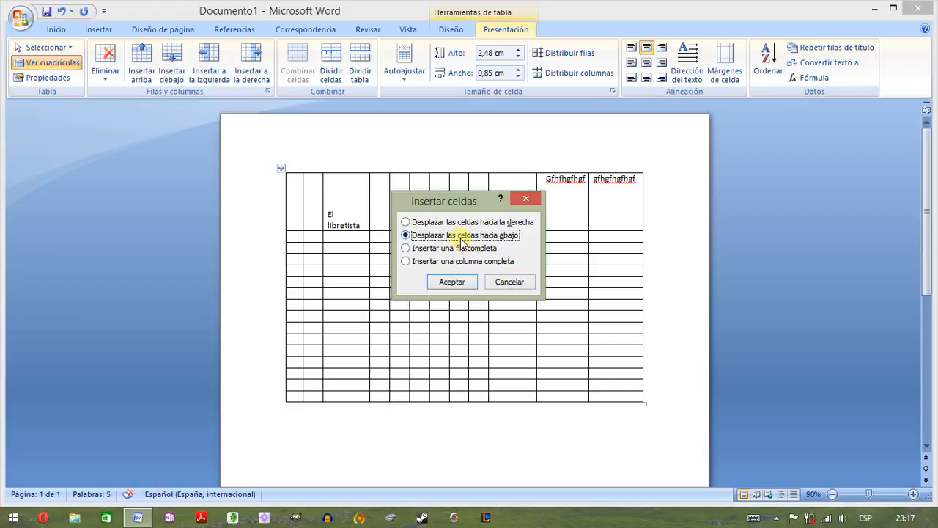
{"action": "left_click", "coordinate": [509, 282]}
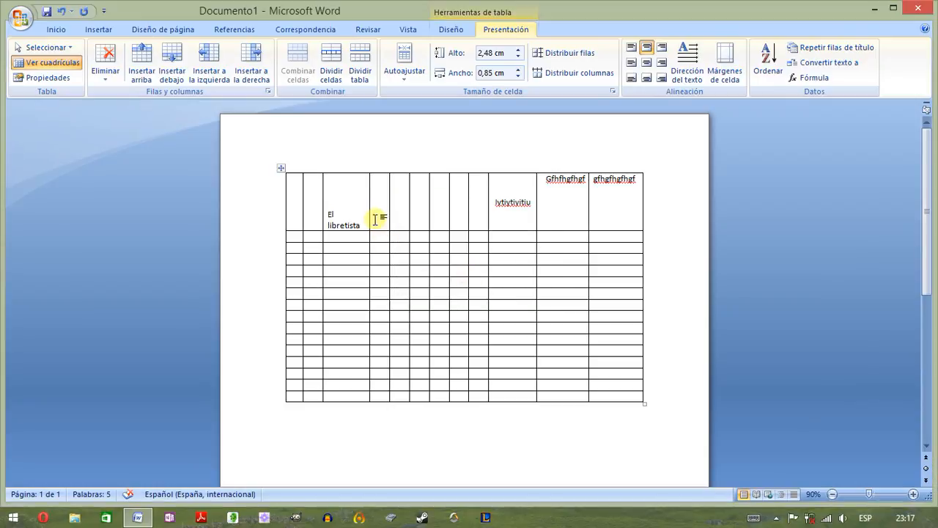
- Insert cells at the fourth to sixth columns of the eighth row, shifting the existing cells down
{"action": "left_click_drag", "start_coordinate": [370, 190], "coordinate": [425, 191]}
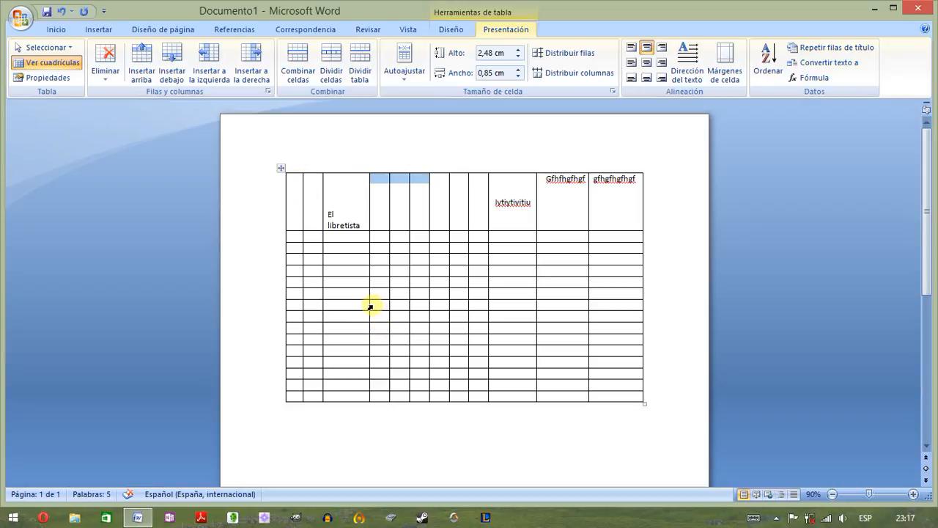
{"action": "left_click_drag", "start_coordinate": [370, 305], "coordinate": [413, 304]}
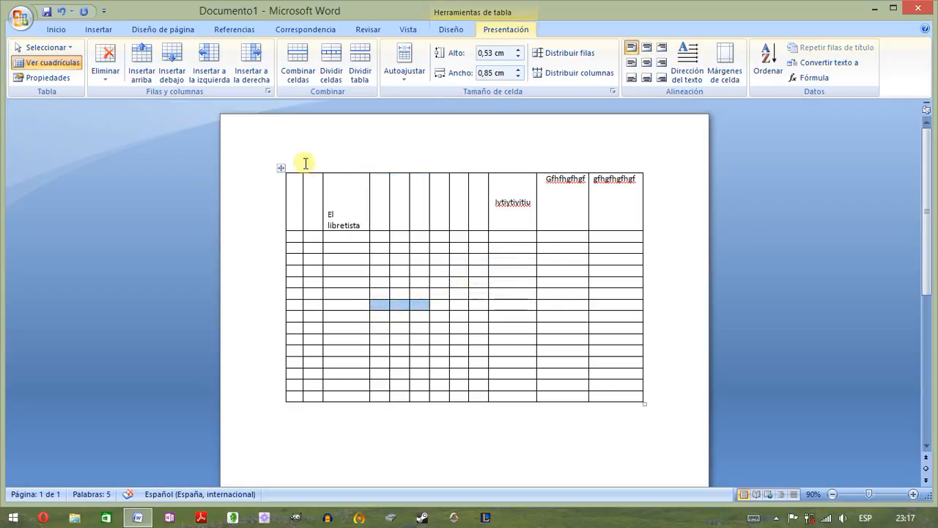
{"action": "left_click", "coordinate": [269, 91]}
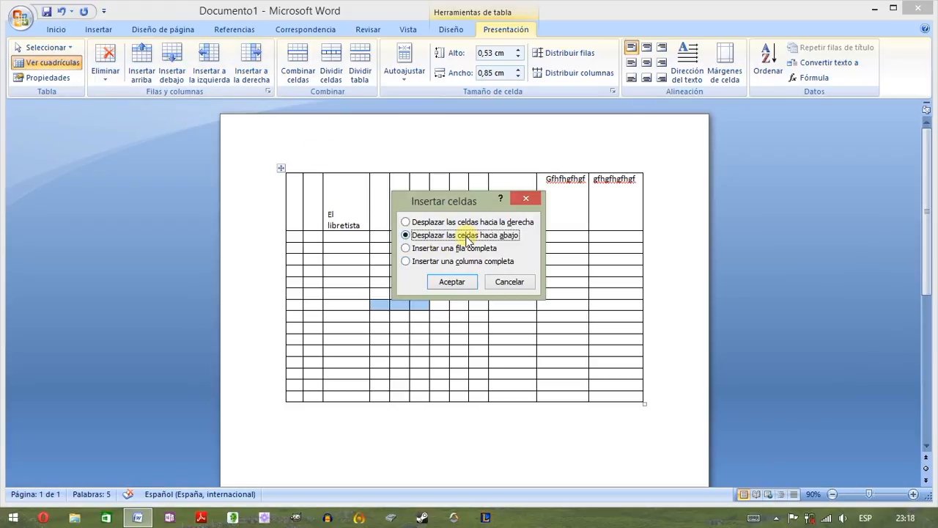
{"action": "left_click", "coordinate": [463, 283]}
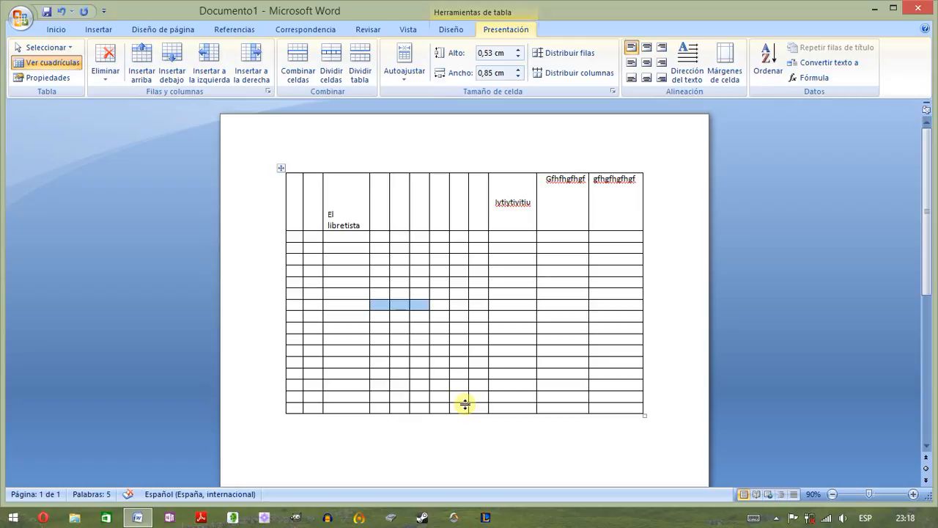
{"action": "left_click", "coordinate": [415, 306]}
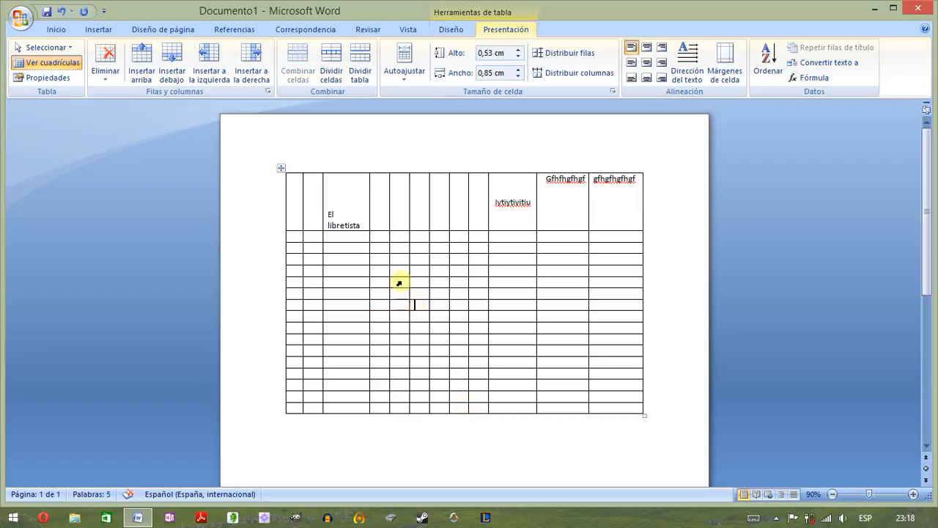
- Examine the Insert Cells options for a mid-table cell and for the first cell of the bottom row, cancelling both times
{"action": "left_click", "coordinate": [268, 92]}
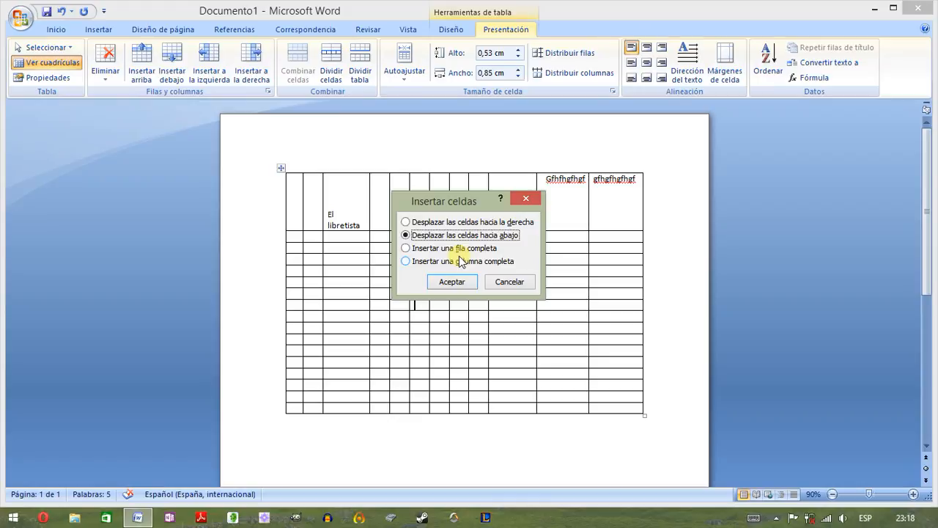
{"action": "left_click", "coordinate": [501, 283]}
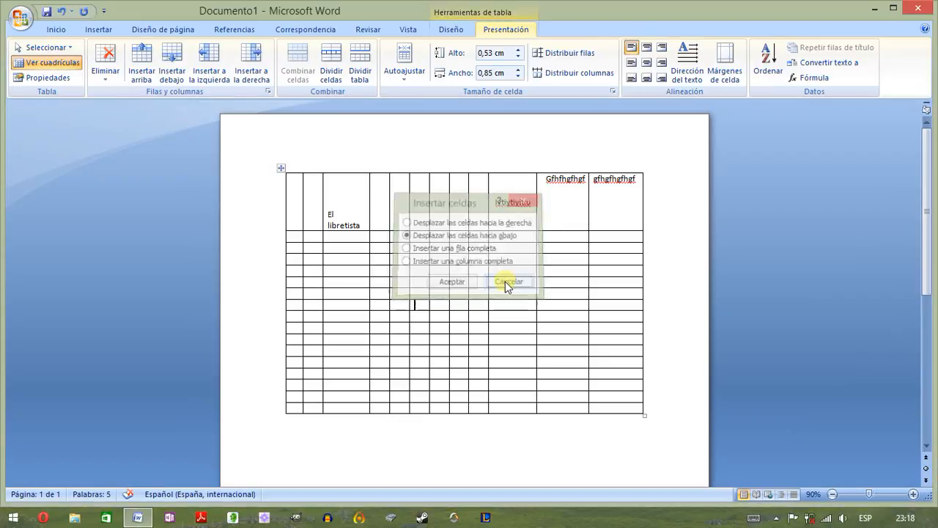
{"action": "left_click", "coordinate": [296, 408]}
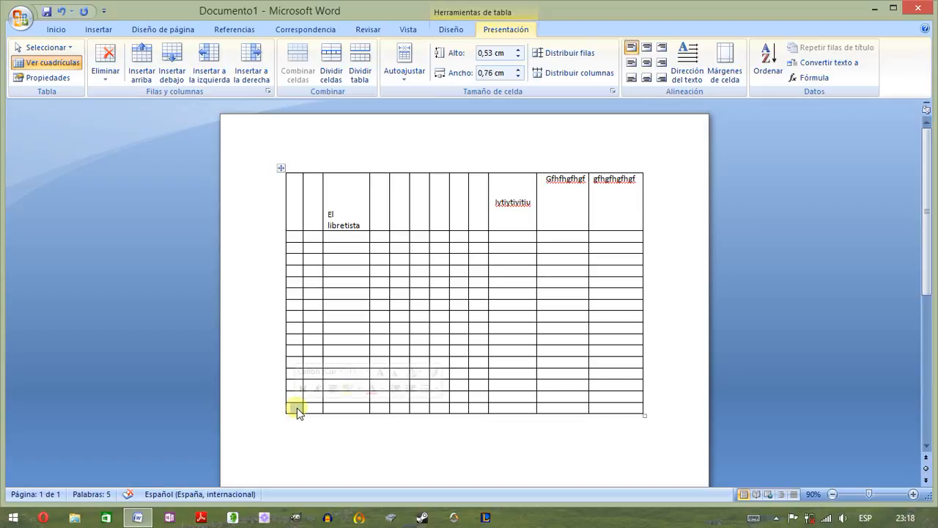
{"action": "left_click", "coordinate": [268, 92]}
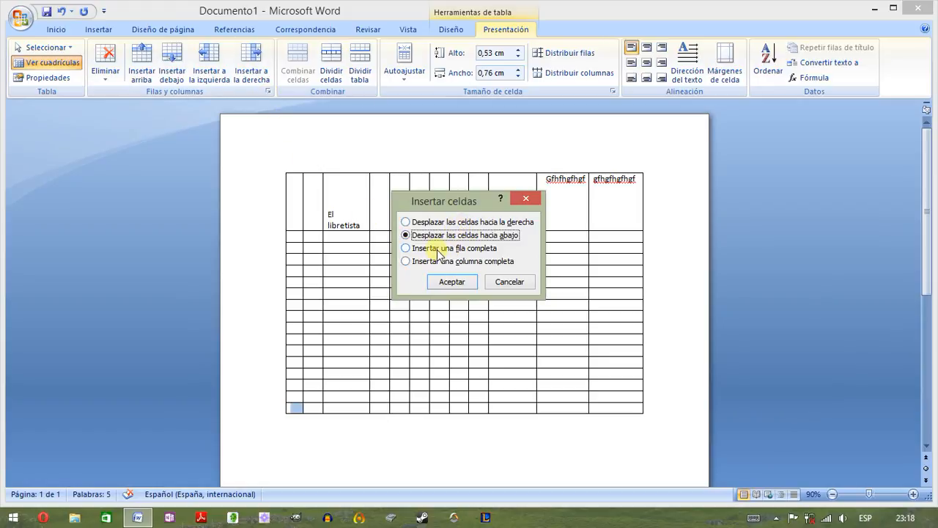
{"action": "left_click", "coordinate": [509, 282]}
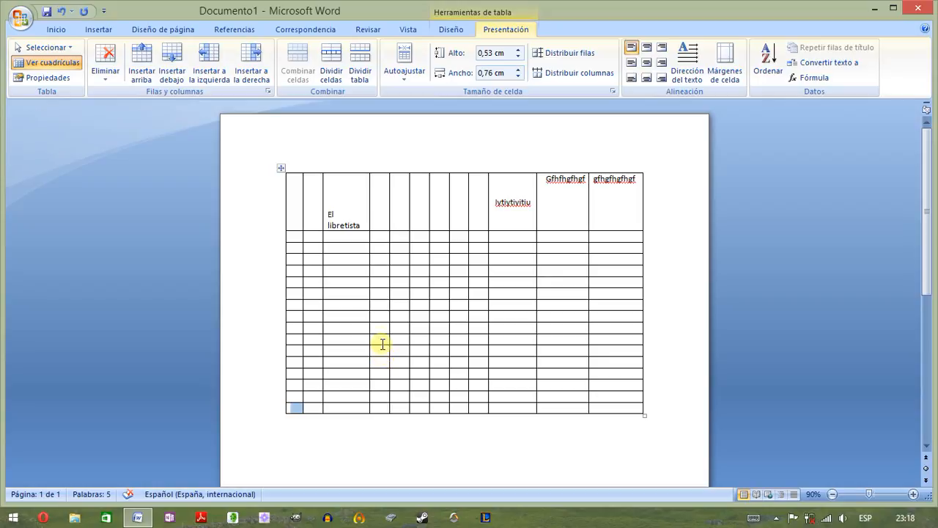
- Merge the four-by-four block spanning the third to sixth columns and third to sixth rows into a single cell
{"action": "left_click", "coordinate": [347, 198]}
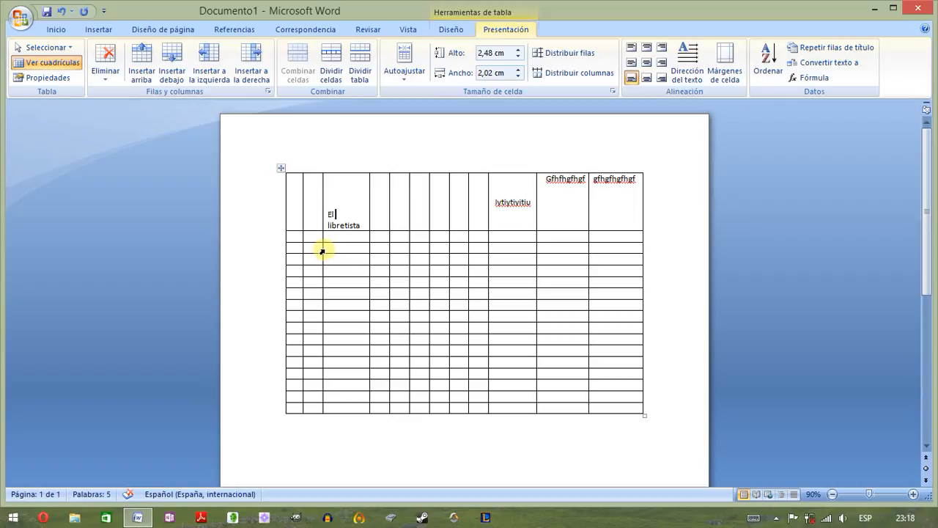
{"action": "left_click_drag", "start_coordinate": [322, 252], "coordinate": [412, 285]}
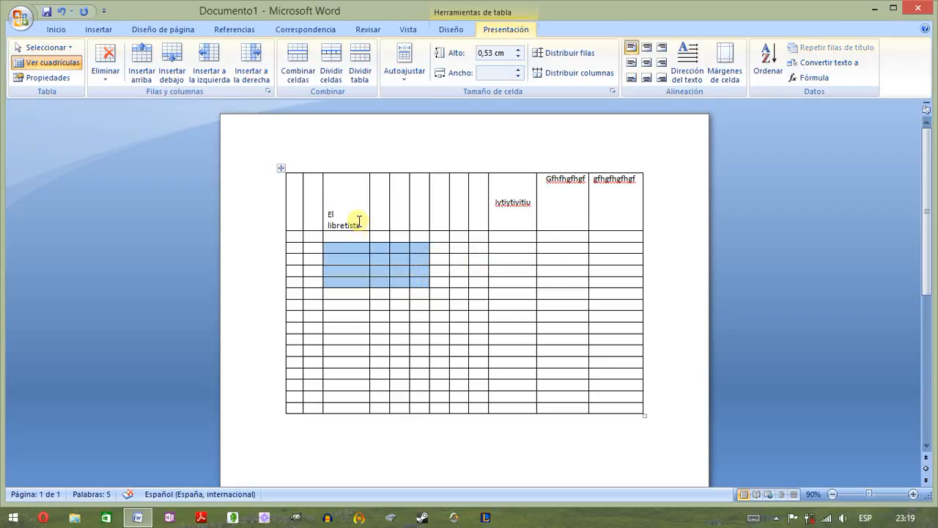
{"action": "left_click", "coordinate": [301, 76]}
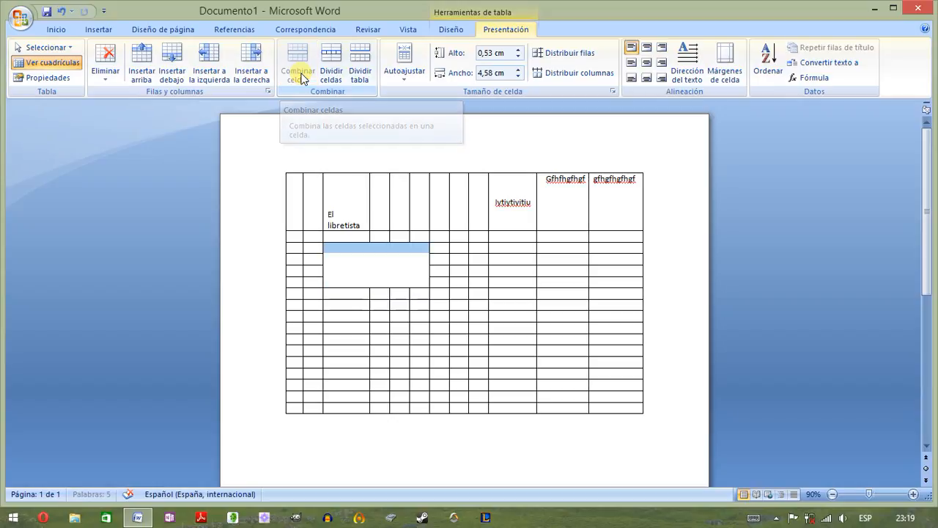
{"action": "left_click", "coordinate": [442, 250]}
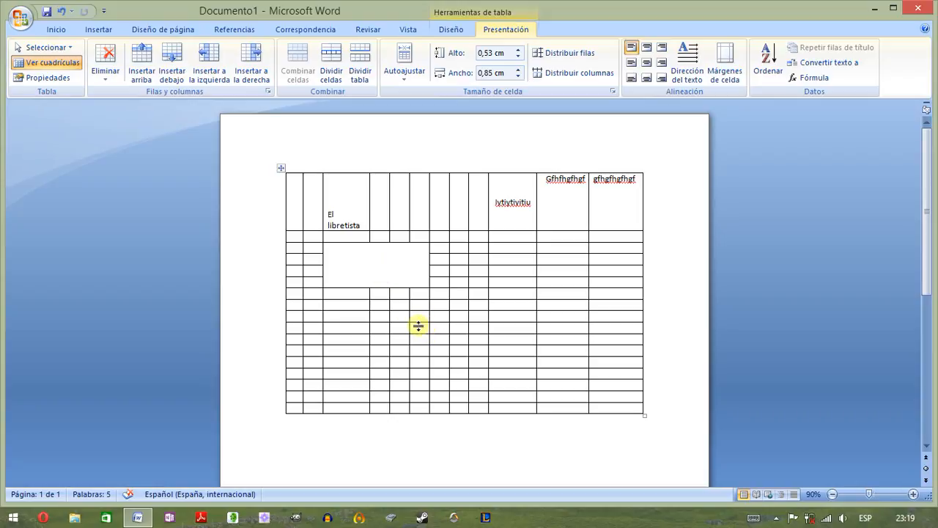
- Select an L-shaped group of three cells plus a separate cell below the merged block, and undo and redo the block's merge
{"action": "left_click_drag", "start_coordinate": [413, 327], "coordinate": [432, 329]}
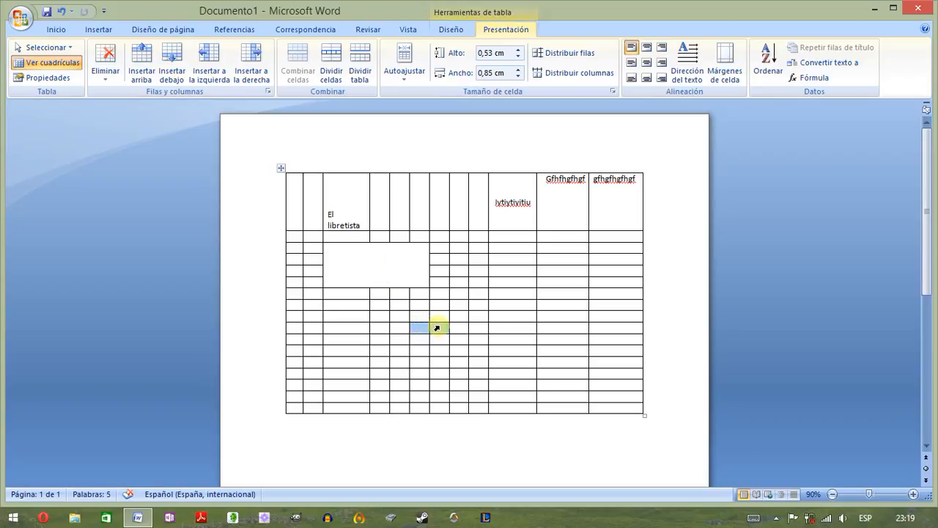
{"action": "left_click_drag", "start_coordinate": [437, 328], "coordinate": [432, 343]}
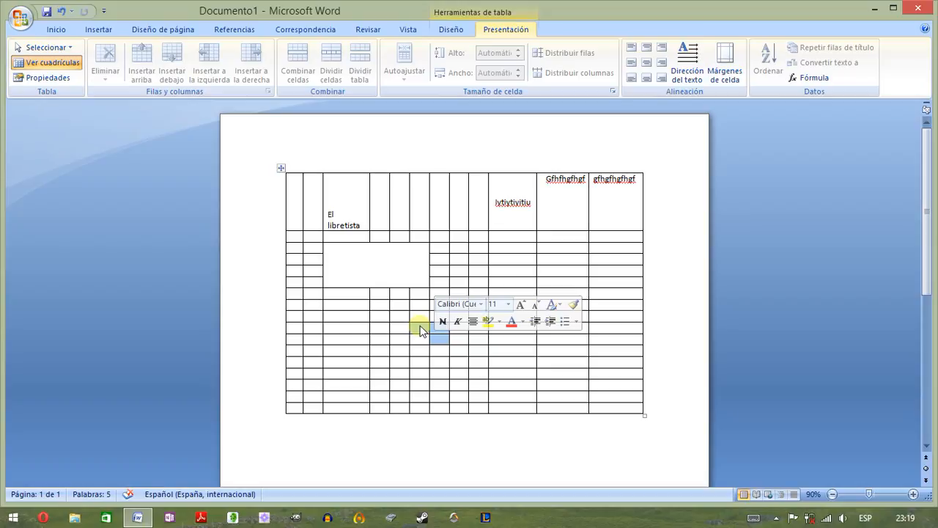
{"action": "scroll", "coordinate": [420, 324], "scroll_direction": "down", "scroll_amount": 2}
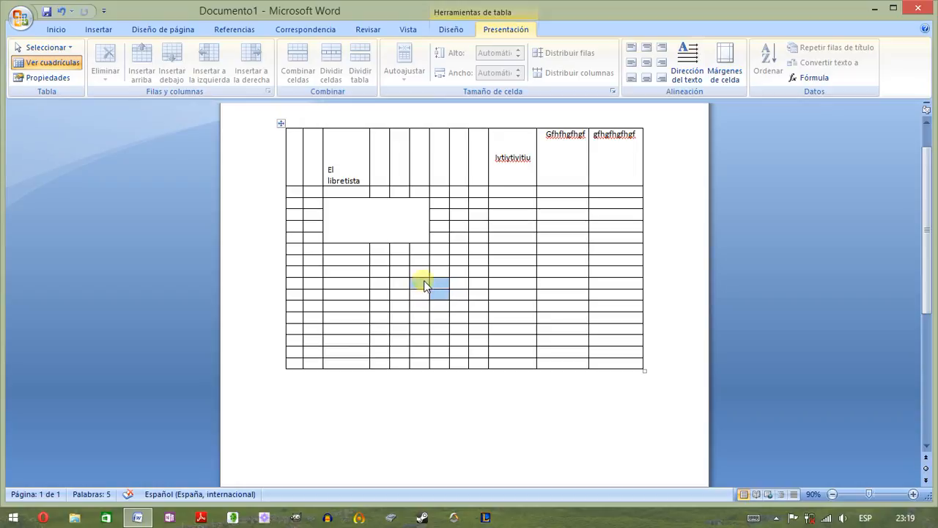
{"action": "left_click", "coordinate": [469, 283], "text": "ctrl"}
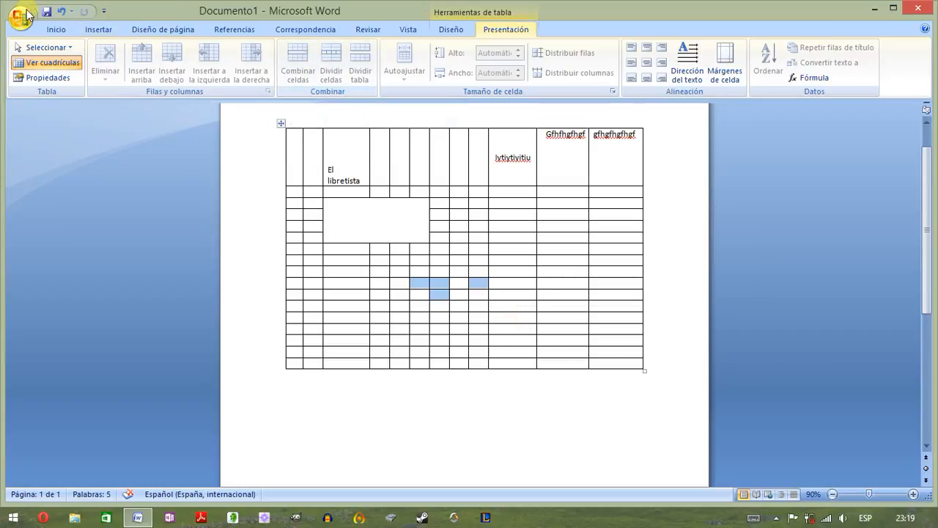
{"action": "left_click", "coordinate": [62, 11]}
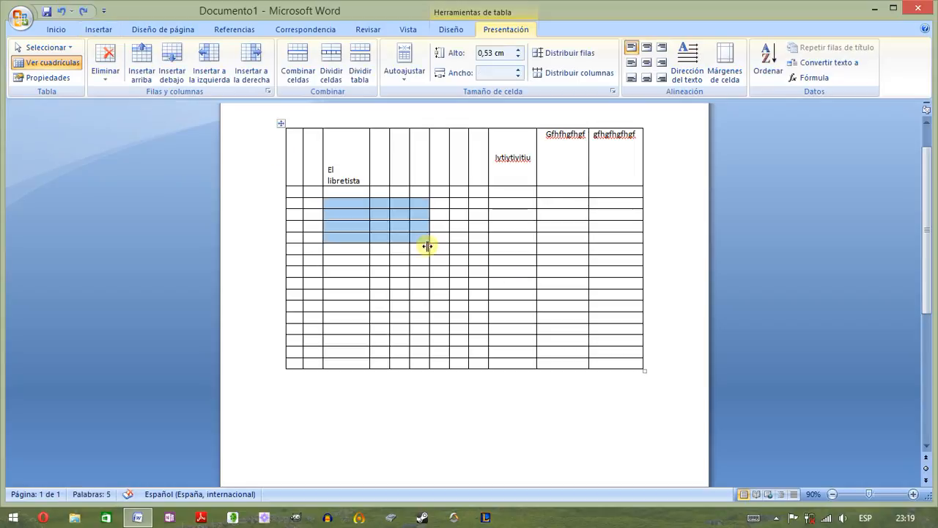
{"action": "left_click", "coordinate": [84, 11]}
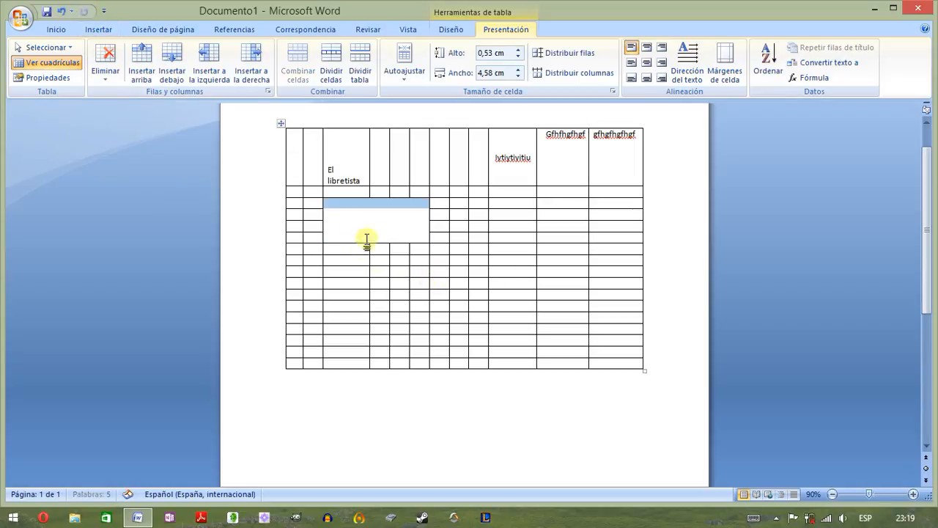
- Select an L-shaped group of three cells in the sixth and seventh columns below the merged block and clear the selection
{"action": "left_click", "coordinate": [412, 282]}
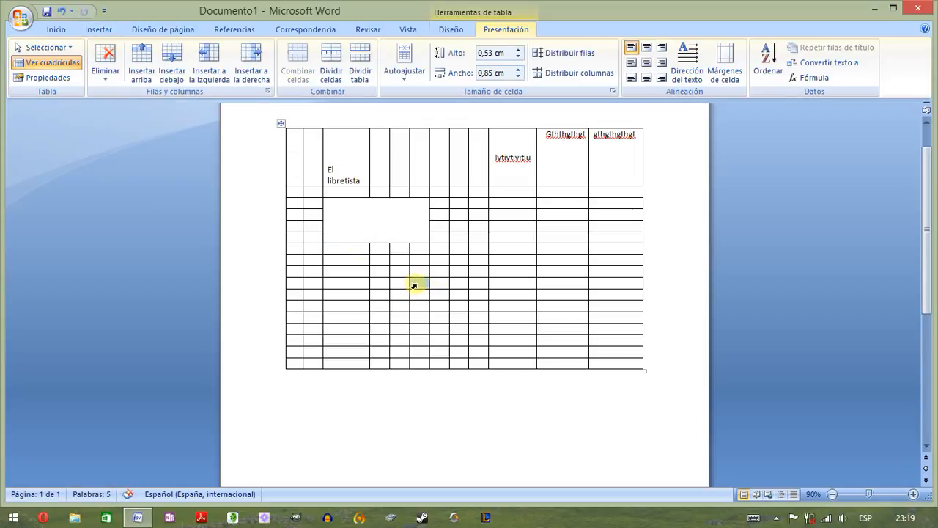
{"action": "left_click_drag", "start_coordinate": [415, 283], "coordinate": [430, 304]}
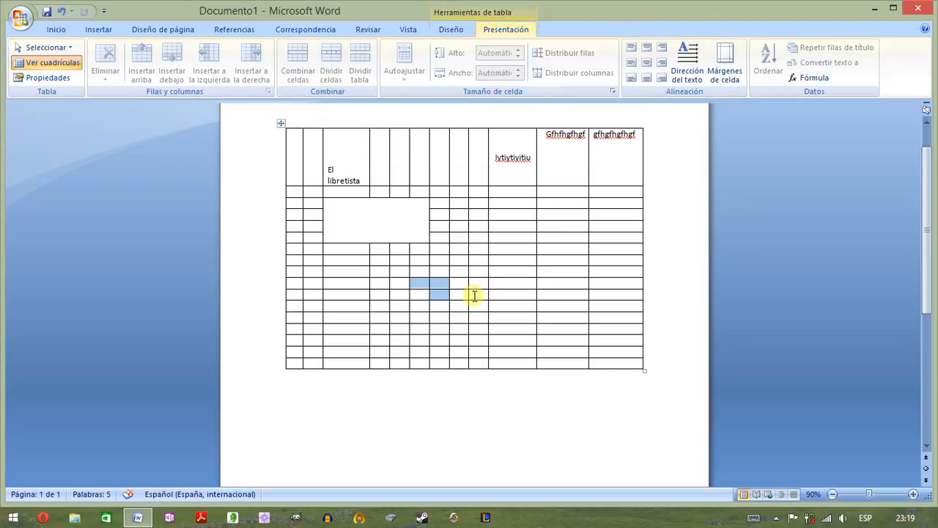
{"action": "left_click", "coordinate": [435, 287]}
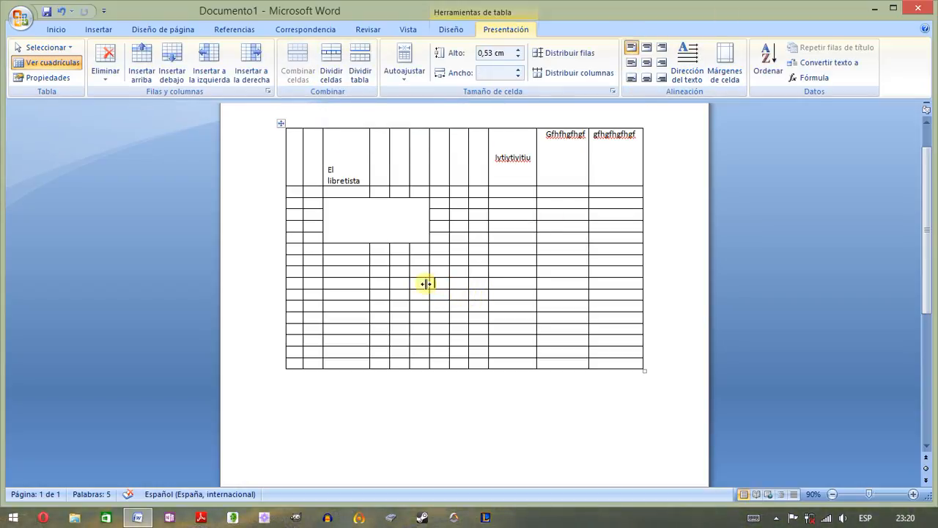
- Merge the two-by-two block of cells in the sixth and seventh columns, below the large merged cell
{"action": "left_click_drag", "start_coordinate": [409, 284], "coordinate": [448, 295]}
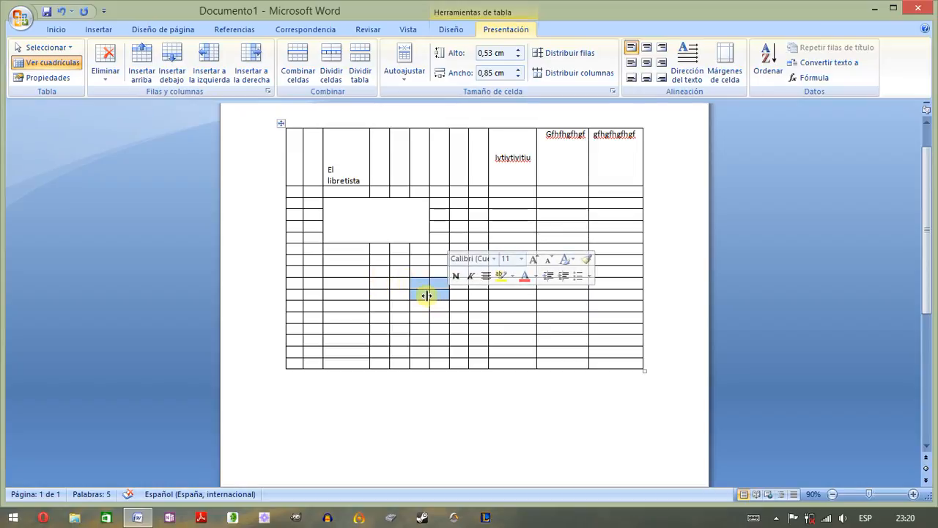
{"action": "left_click", "coordinate": [296, 79]}
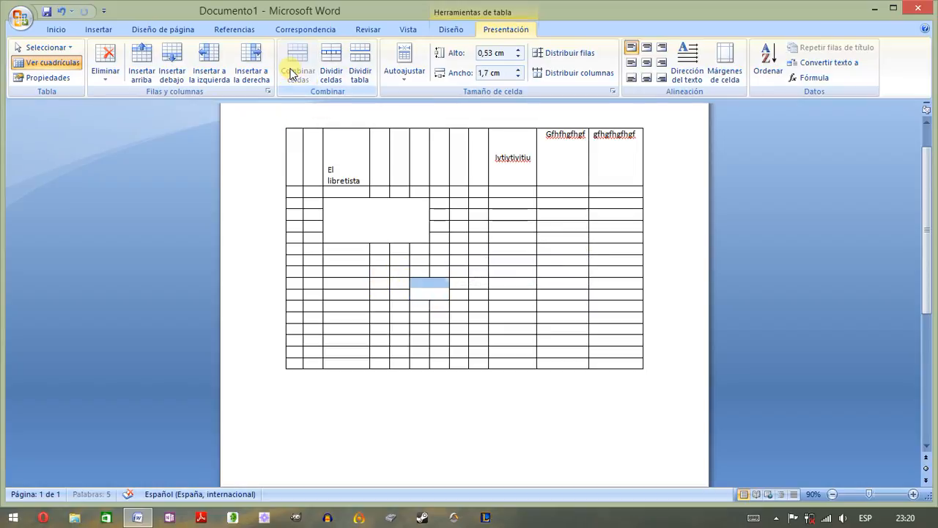
{"action": "left_click", "coordinate": [459, 283]}
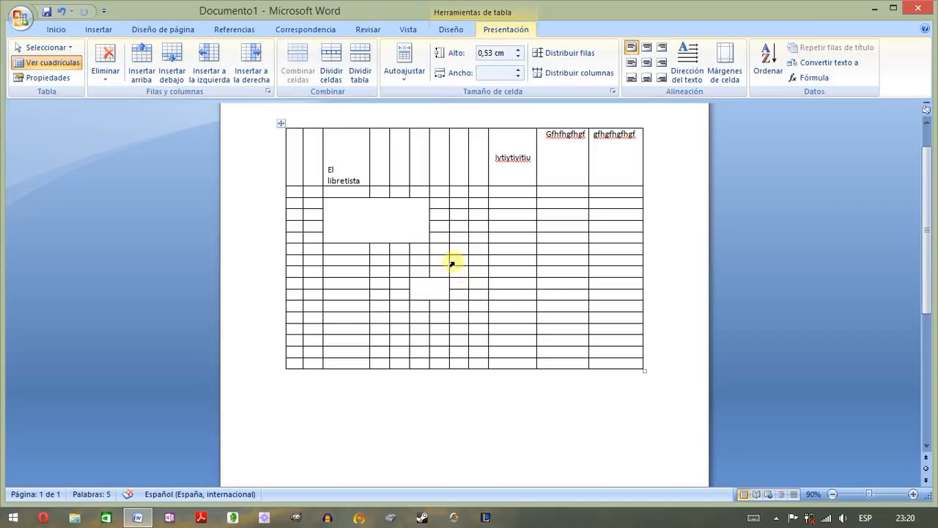
- Merge the eighth and ninth cells of the eighth row and split the merged cell into 2 columns and 1 row
{"action": "left_click", "coordinate": [450, 263]}
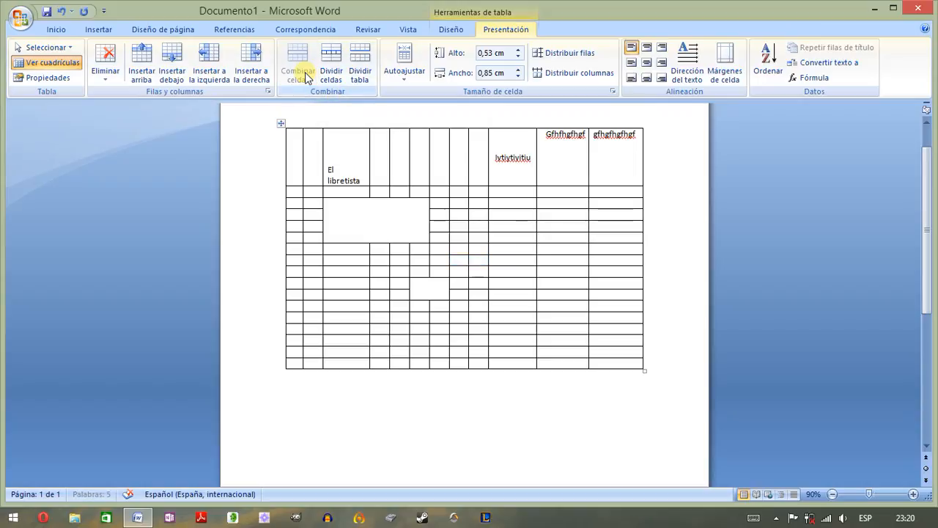
{"action": "left_click", "coordinate": [456, 259]}
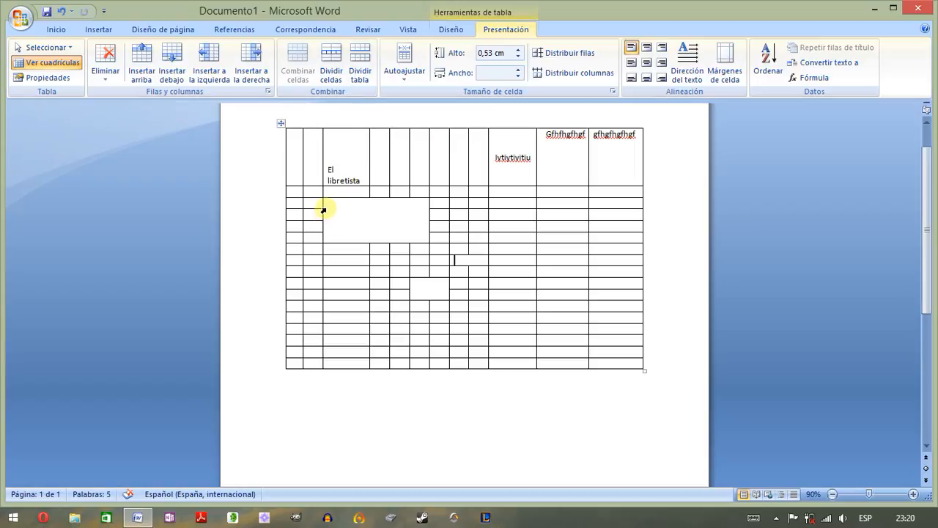
{"action": "left_click", "coordinate": [454, 259]}
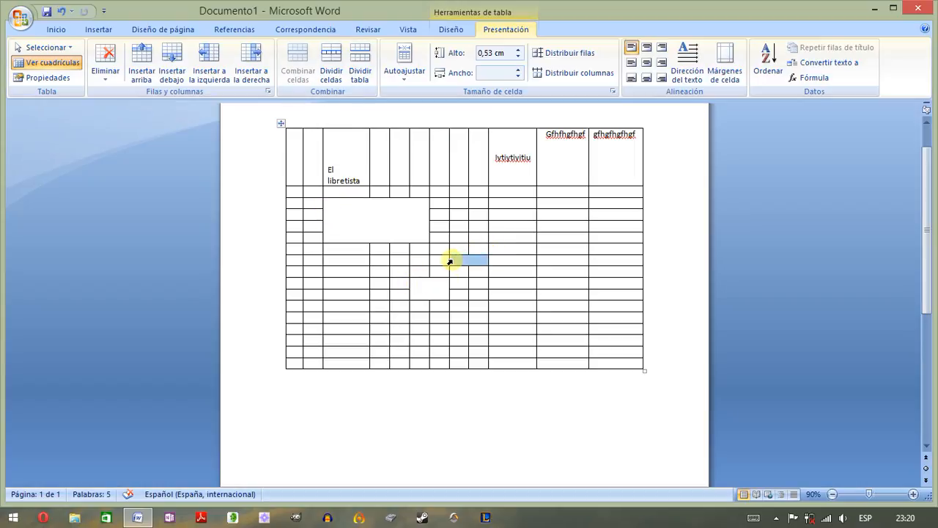
{"action": "left_click", "coordinate": [331, 73]}
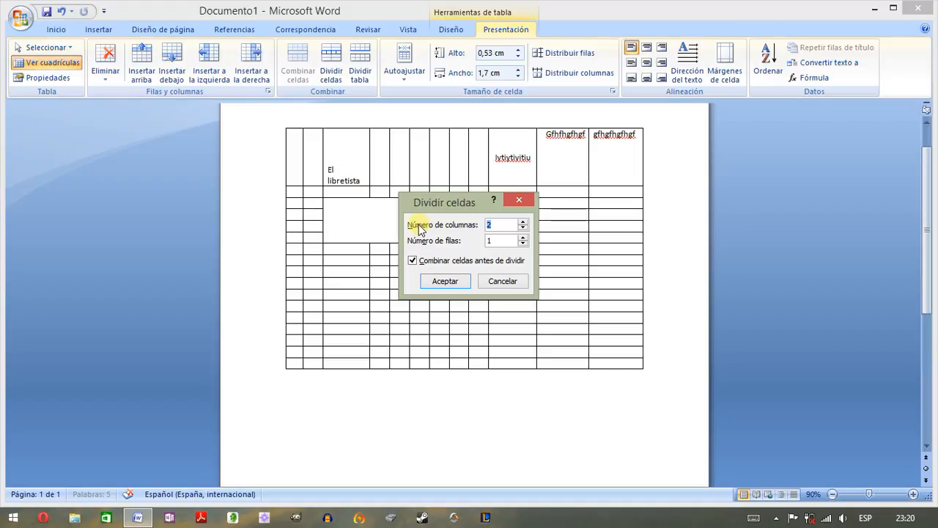
{"action": "left_click", "coordinate": [458, 280]}
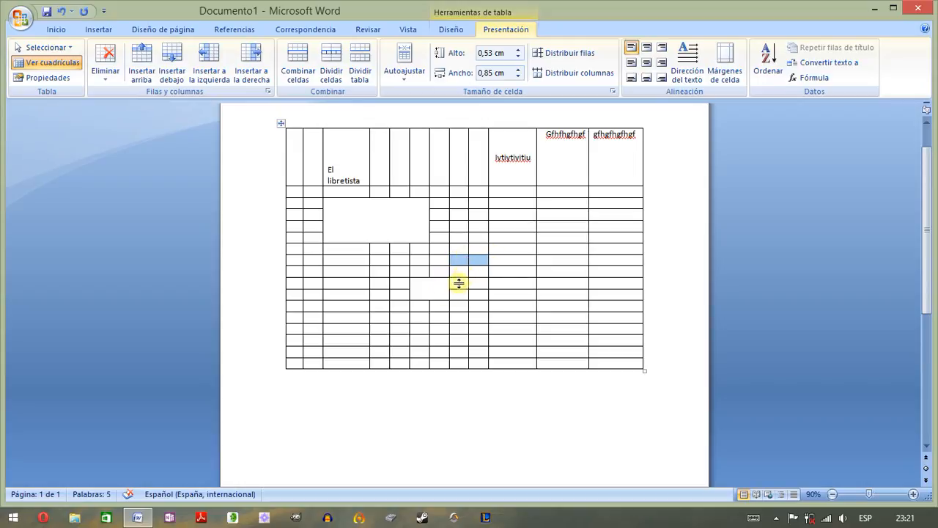
- Split the small merged cell in the sixth and seventh columns into 4 columns and 2 rows
{"action": "left_click", "coordinate": [414, 284]}
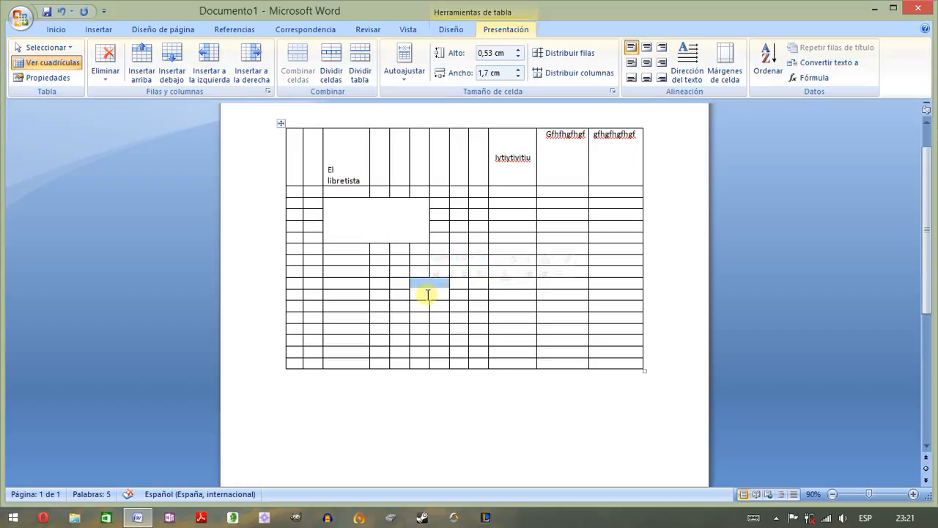
{"action": "left_click", "coordinate": [330, 73]}
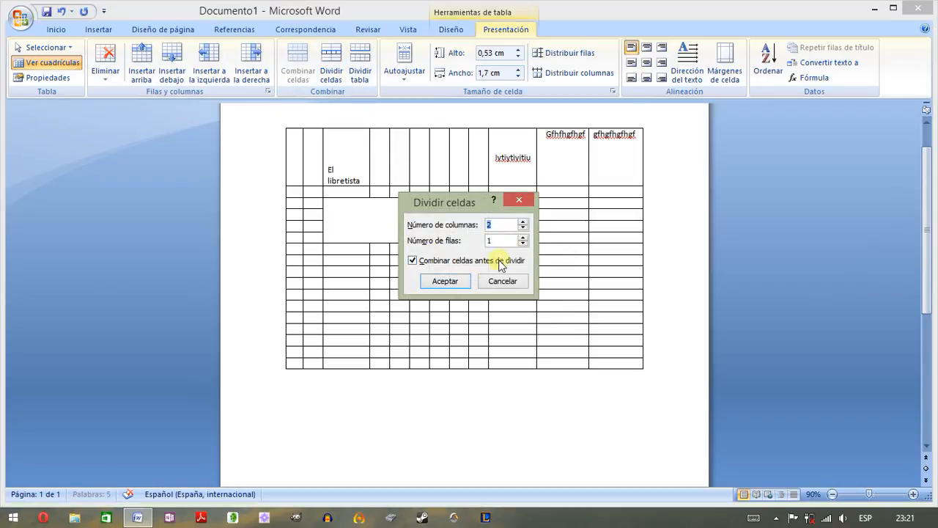
{"action": "left_click", "coordinate": [524, 222]}
{"action": "left_click", "coordinate": [523, 237]}
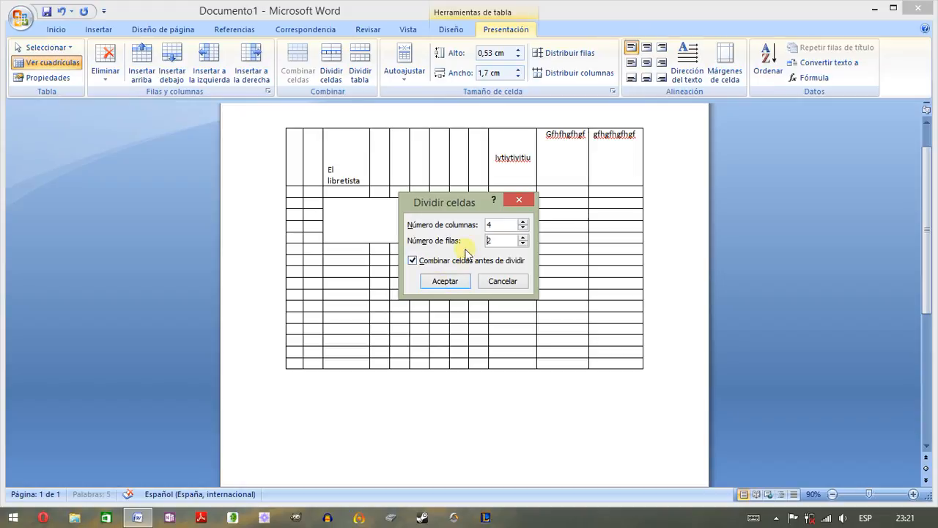
{"action": "left_click", "coordinate": [442, 281]}
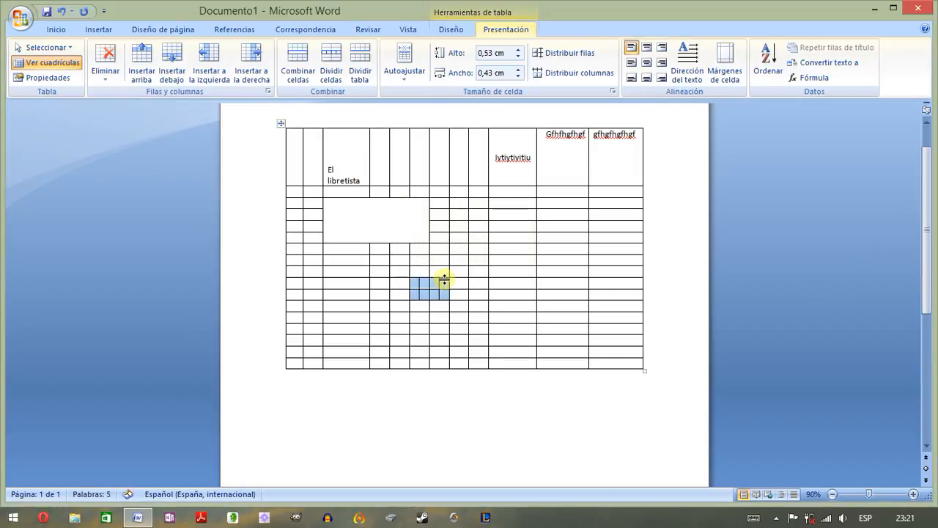
{"action": "left_click", "coordinate": [432, 284]}
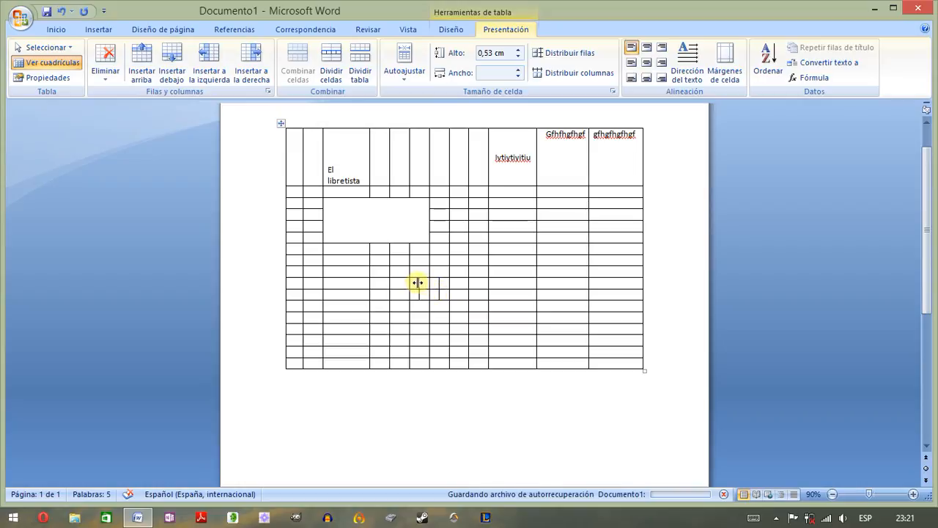
- Split the table above its last six rows so they form a separate second table
{"action": "left_click", "coordinate": [444, 283]}
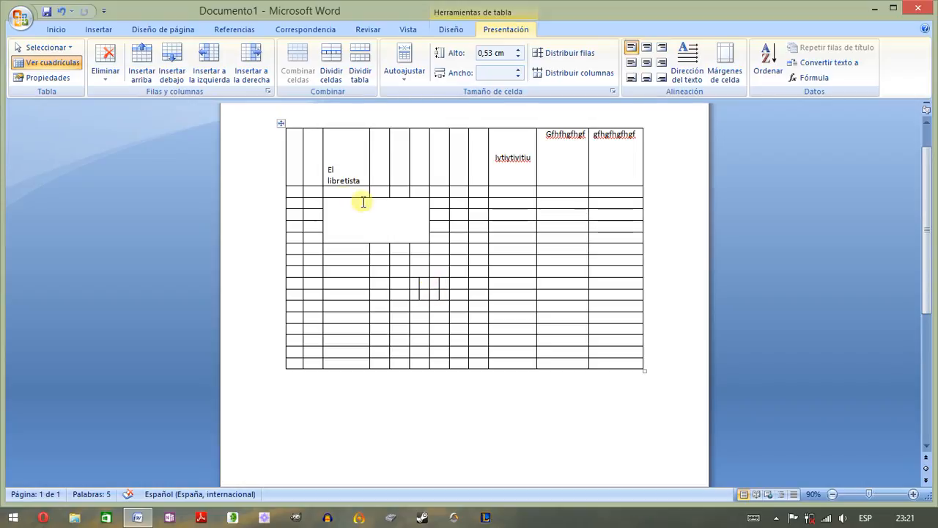
{"action": "left_click", "coordinate": [321, 206]}
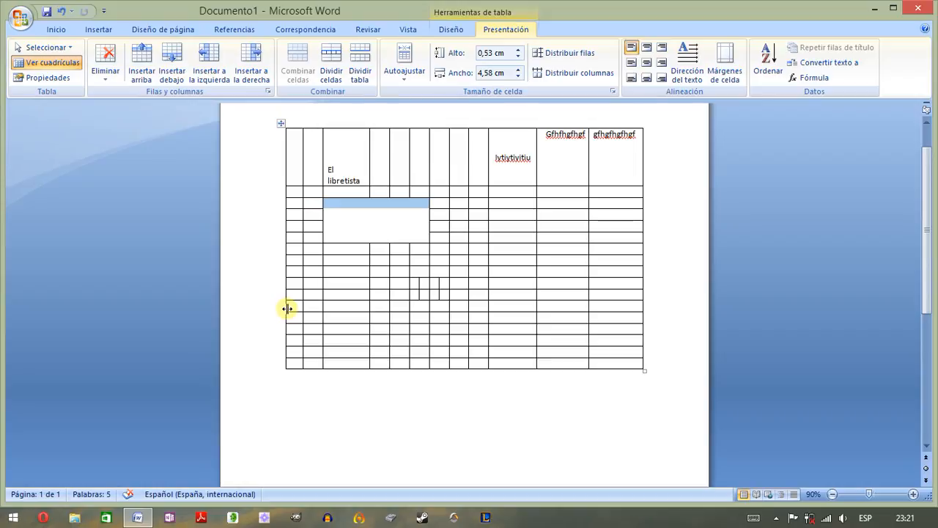
{"action": "left_click_drag", "start_coordinate": [287, 306], "coordinate": [603, 362]}
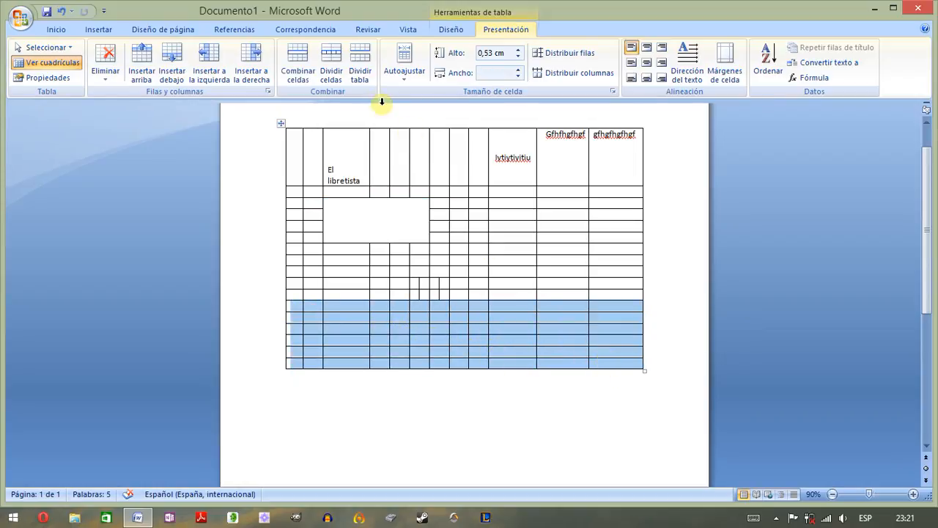
{"action": "left_click", "coordinate": [359, 78]}
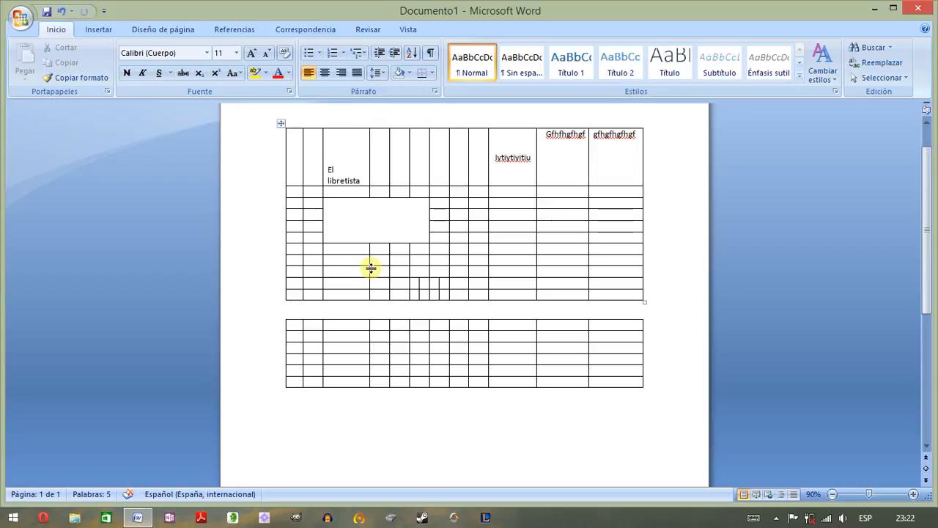
{"action": "left_click", "coordinate": [345, 336]}
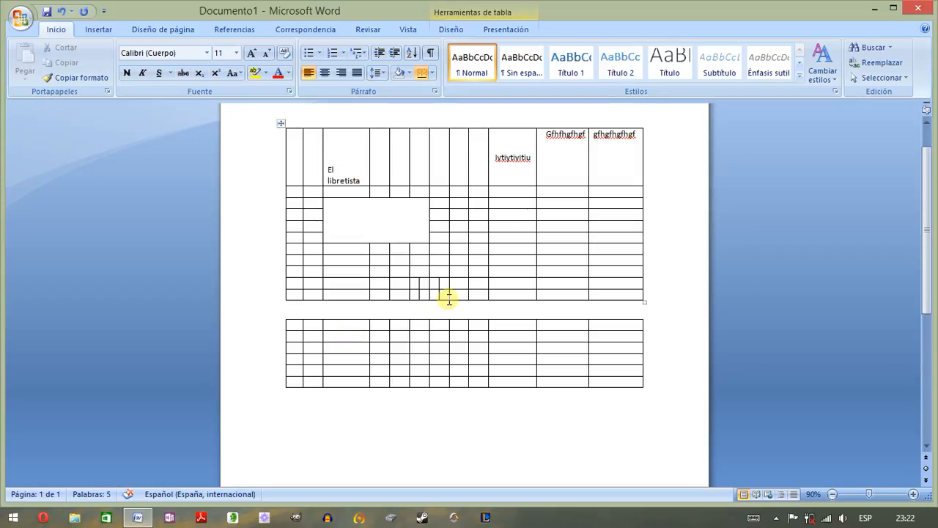
- Select the whole upper table and autofit its columns to their contents (Autoajustar al contenido)
{"action": "left_click", "coordinate": [499, 31]}
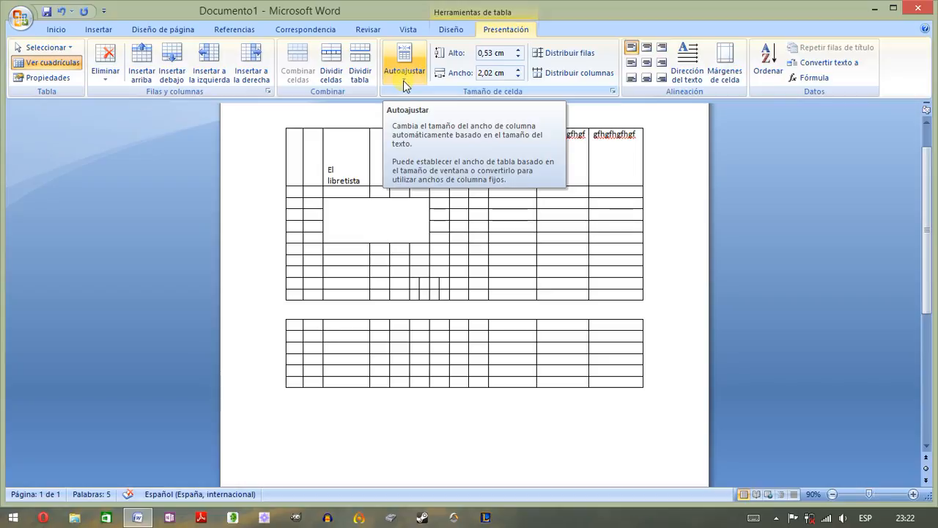
{"action": "left_click", "coordinate": [276, 121]}
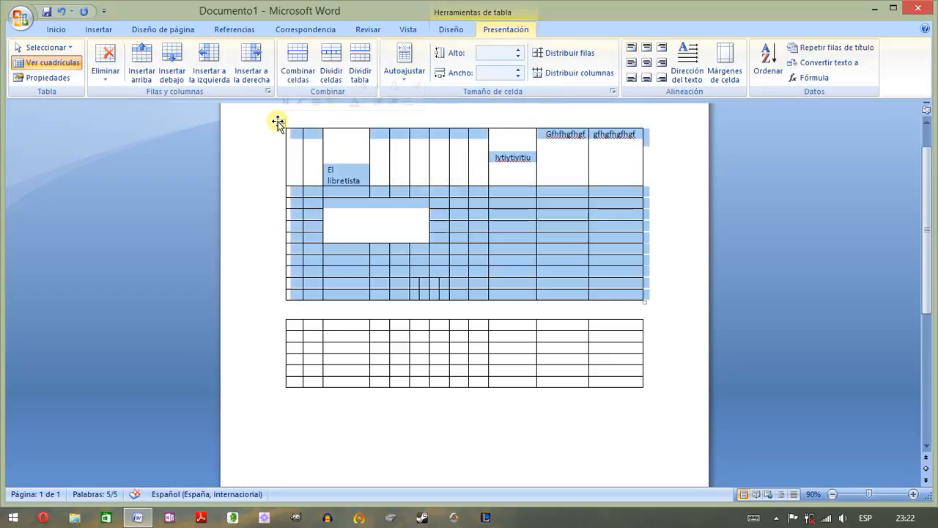
{"action": "left_click", "coordinate": [403, 73]}
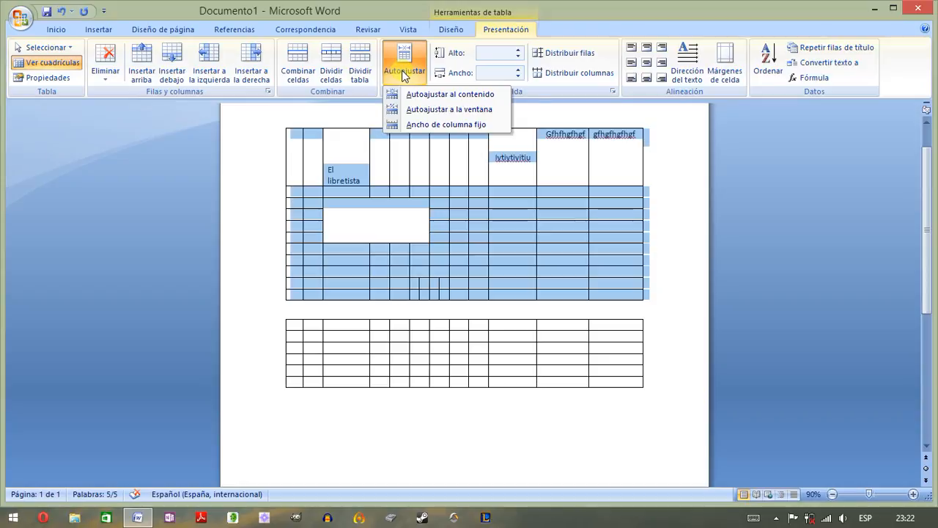
{"action": "left_click", "coordinate": [432, 94]}
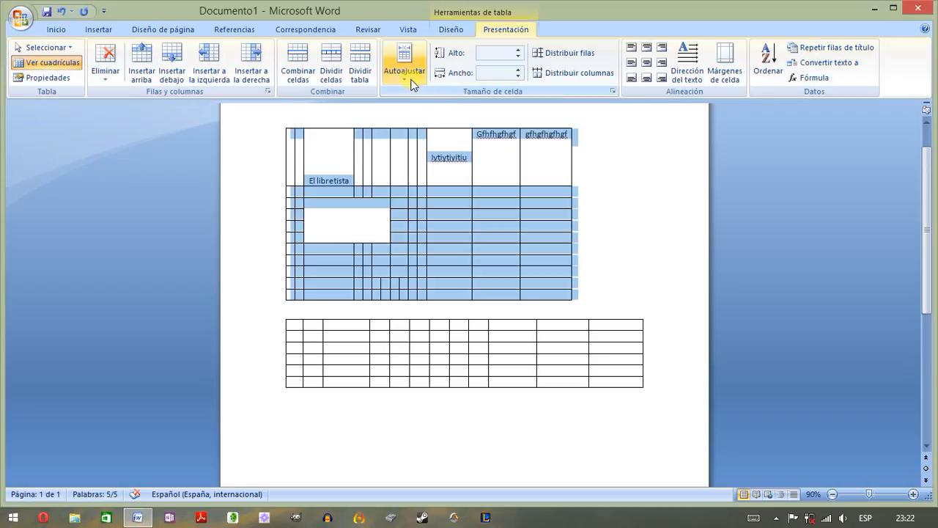
- Autofit the selected upper table to the window (Autoajustar a la ventana) and apply fixed column width (Ancho de columna fijo)
{"action": "left_click", "coordinate": [410, 83]}
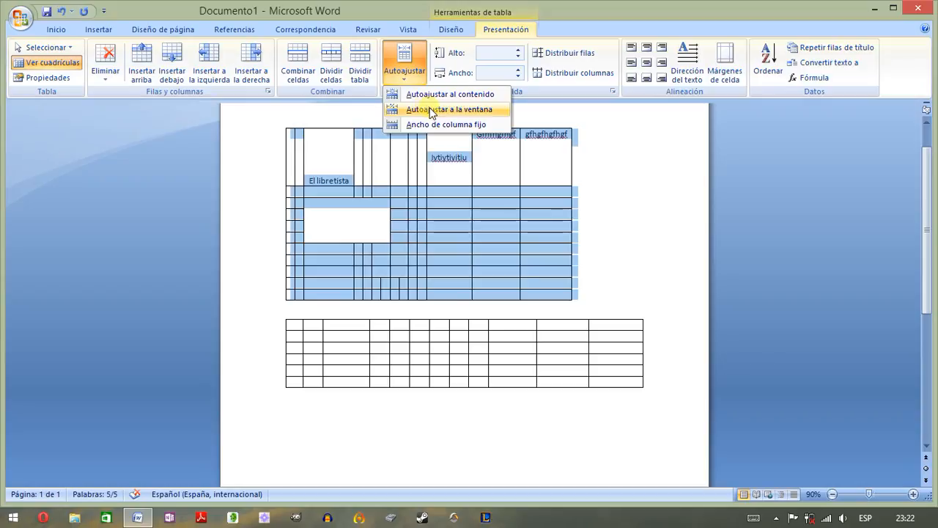
{"action": "left_click", "coordinate": [429, 110]}
{"action": "left_click", "coordinate": [408, 80]}
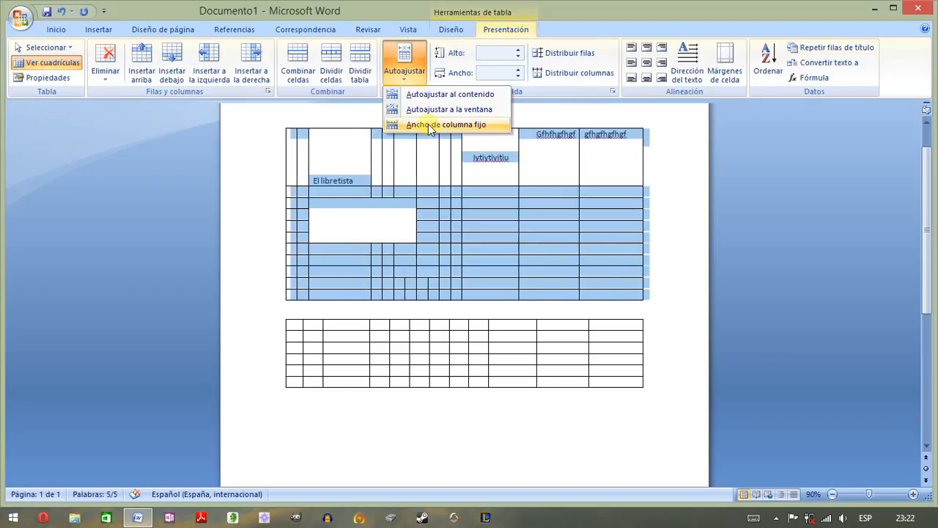
{"action": "left_click", "coordinate": [429, 125]}
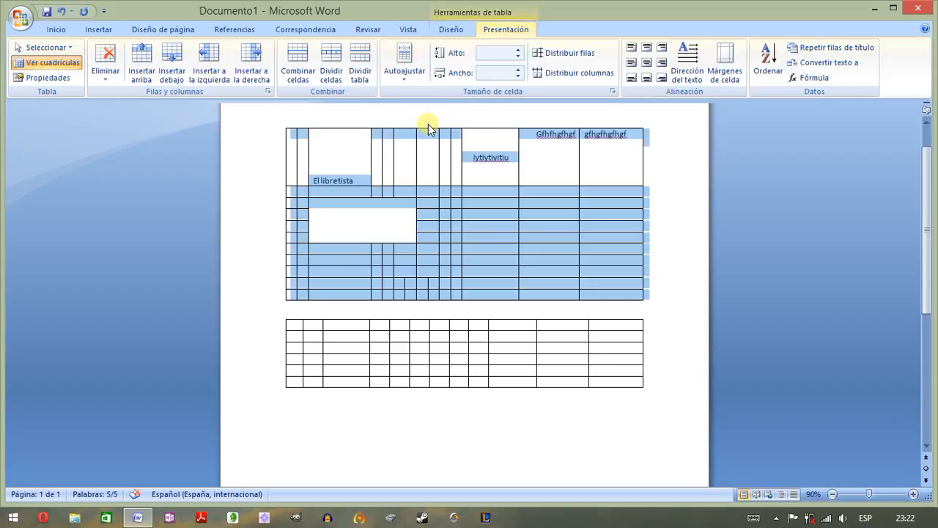
- Autofit the upper table to its contents again (Autoajustar al contenido) and clear the selection
{"action": "left_click", "coordinate": [412, 76]}
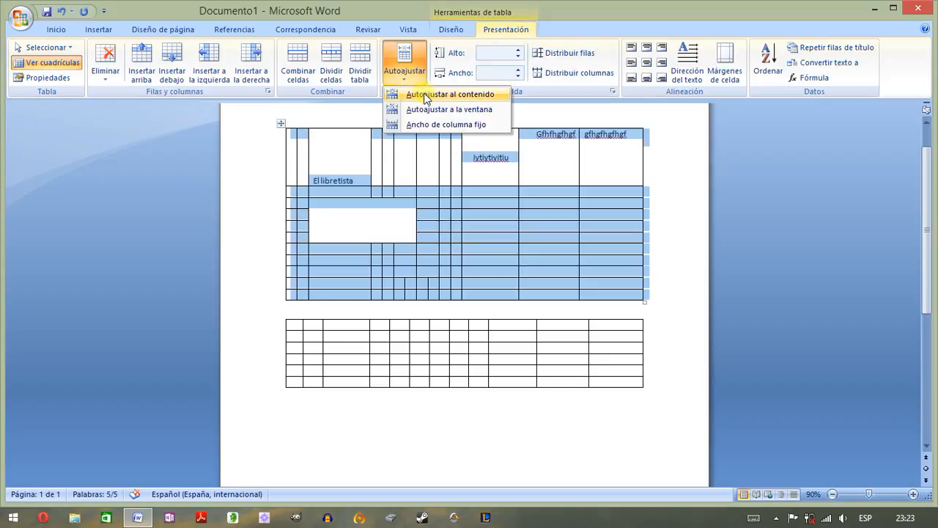
{"action": "left_click", "coordinate": [429, 98]}
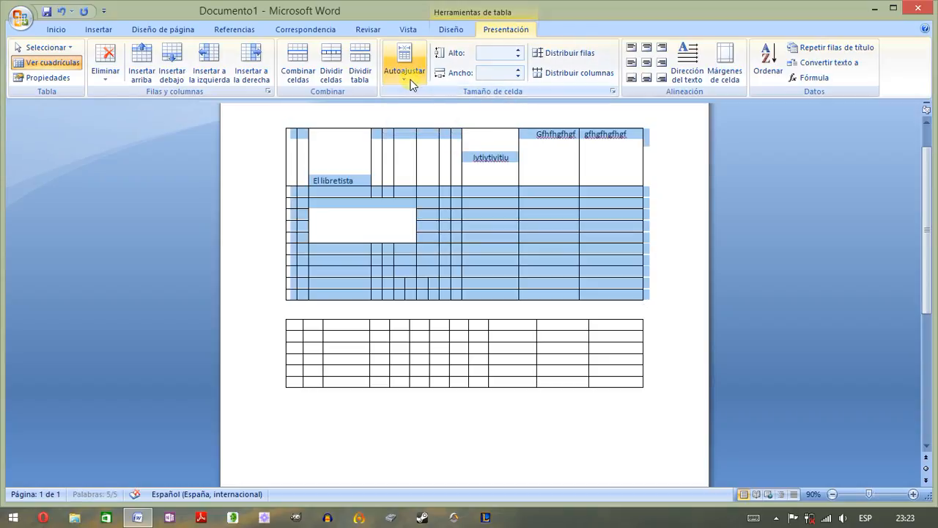
{"action": "left_click", "coordinate": [411, 76]}
{"action": "left_click", "coordinate": [428, 98]}
{"action": "left_click", "coordinate": [324, 151]}
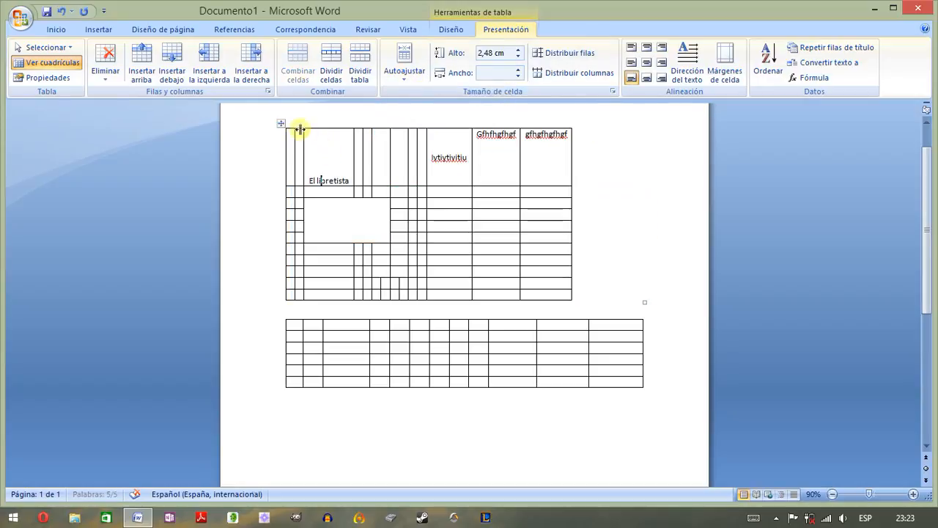
- Select the whole upper table and apply fixed column width (Ancho de columna fijo)
{"action": "left_click", "coordinate": [281, 124]}
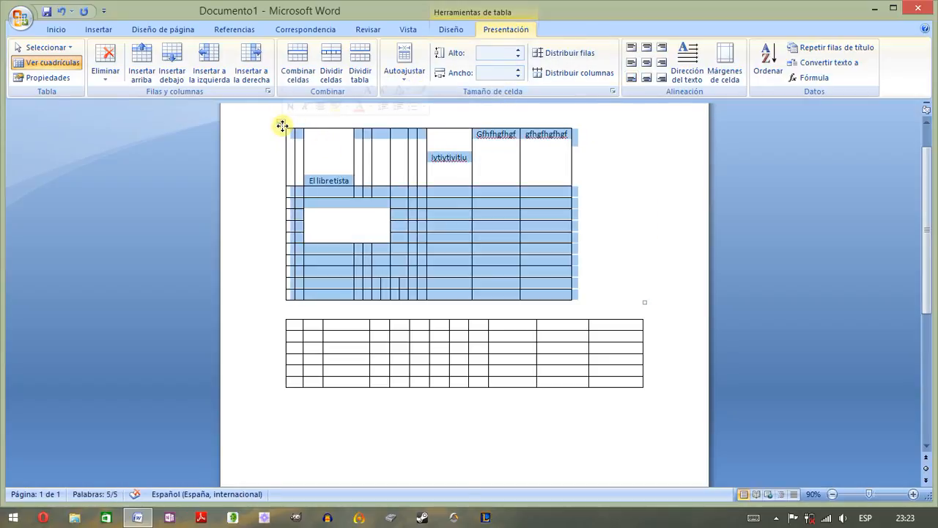
{"action": "left_click", "coordinate": [405, 73]}
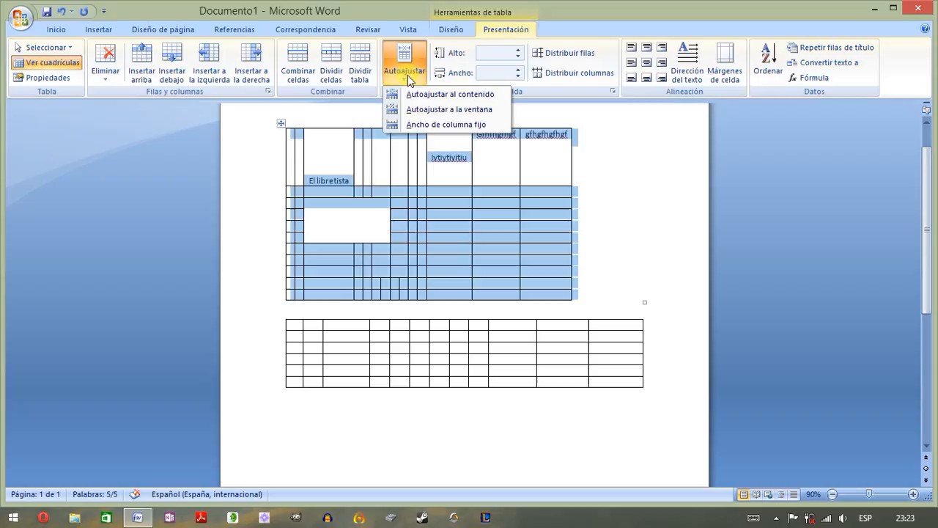
{"action": "left_click", "coordinate": [441, 124]}
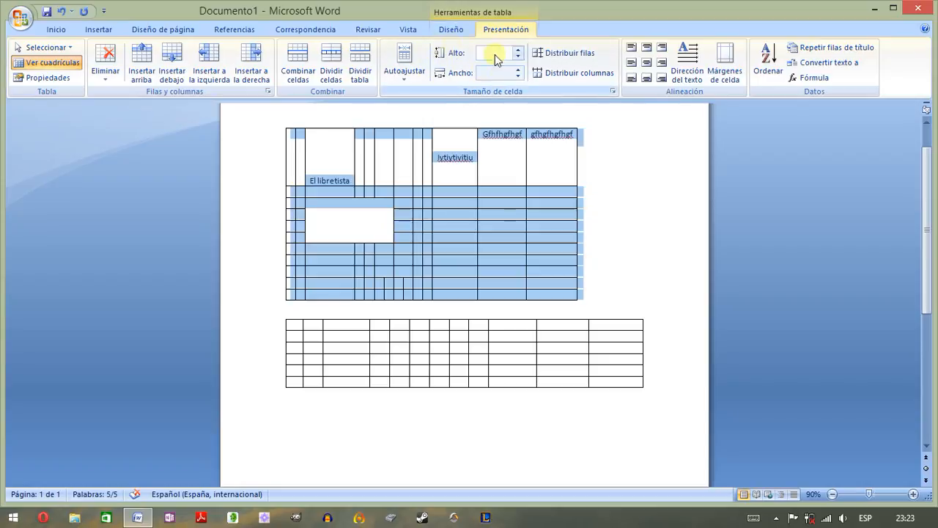
- Set the height of the upper table's first row to 3,2 cm
{"action": "left_click", "coordinate": [453, 157]}
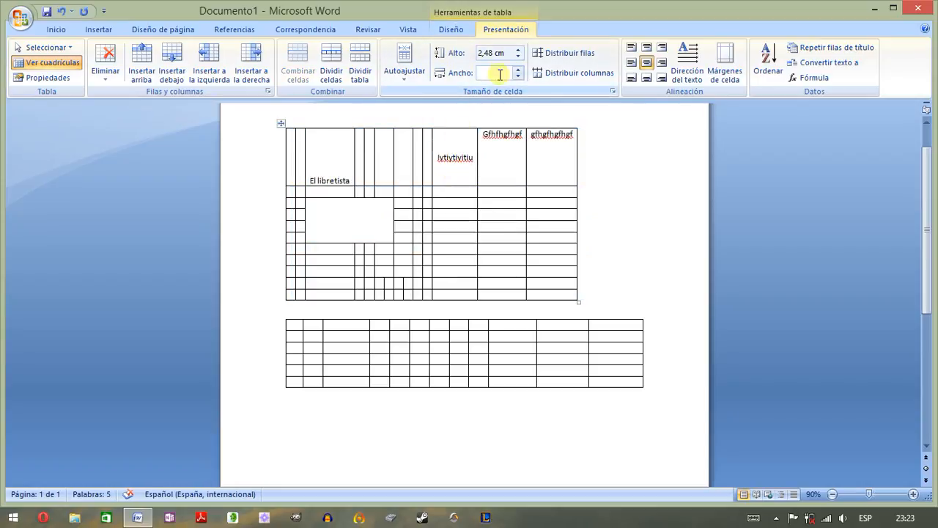
{"action": "left_click", "coordinate": [516, 49]}
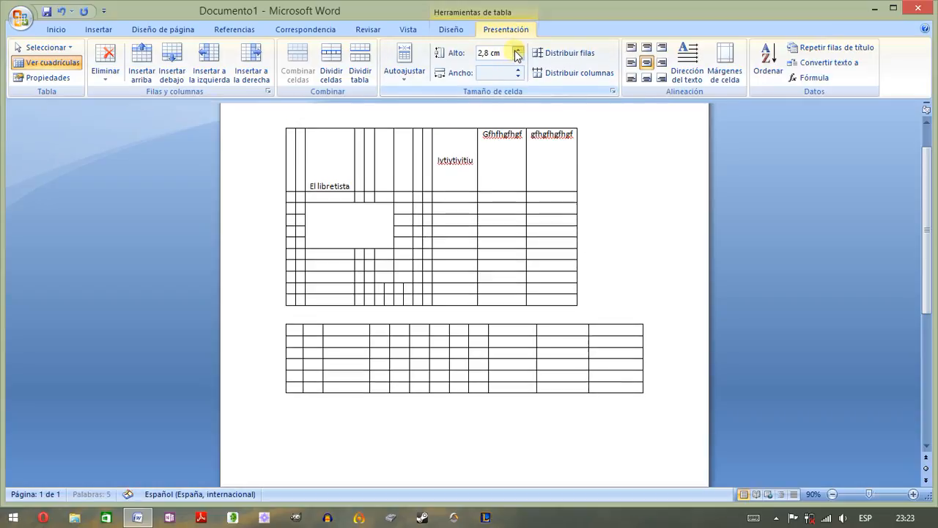
{"action": "left_click", "coordinate": [517, 50]}
- Set the width of the upper table's third-to-last column to 3,6 cm from its first-row cell
{"action": "left_click", "coordinate": [518, 69]}
{"action": "left_click", "coordinate": [518, 69]}
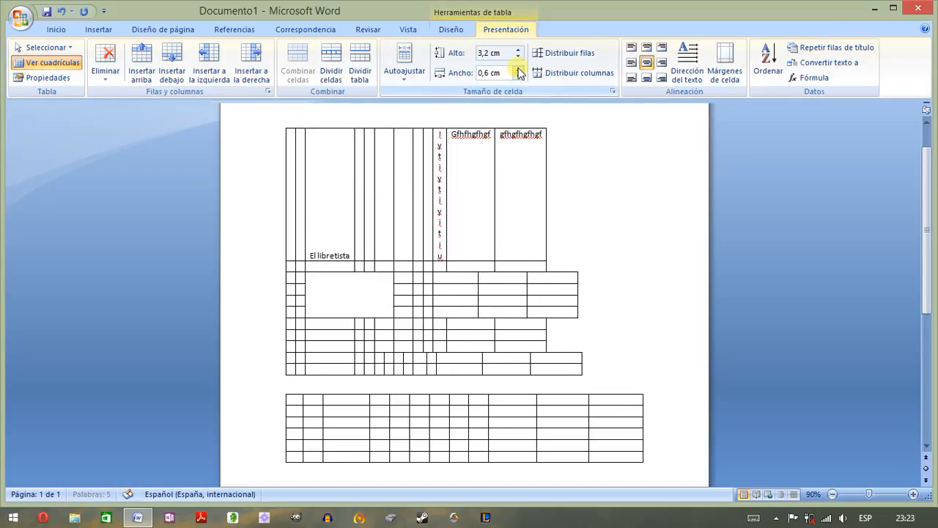
{"action": "left_click", "coordinate": [518, 69]}
{"action": "left_click", "coordinate": [518, 69]}
{"action": "left_click", "coordinate": [519, 69]}
{"action": "left_click", "coordinate": [518, 69]}
{"action": "left_click", "coordinate": [518, 69]}
{"action": "left_click", "coordinate": [518, 69]}
{"action": "left_click", "coordinate": [518, 69]}
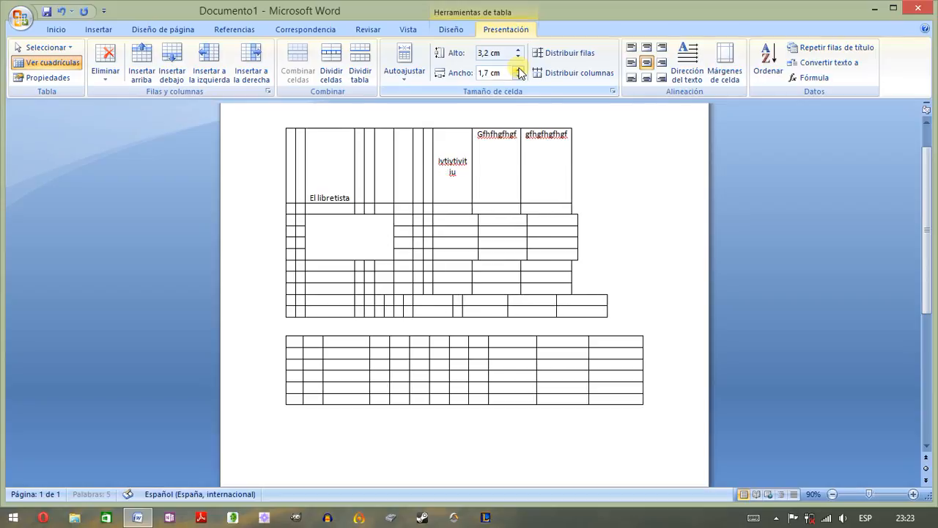
{"action": "left_click", "coordinate": [518, 69]}
{"action": "left_click", "coordinate": [519, 69]}
{"action": "left_click", "coordinate": [518, 69]}
{"action": "left_click", "coordinate": [518, 69]}
{"action": "left_click", "coordinate": [518, 69]}
{"action": "left_click", "coordinate": [518, 69]}
{"action": "left_click", "coordinate": [518, 69]}
{"action": "left_click", "coordinate": [518, 69]}
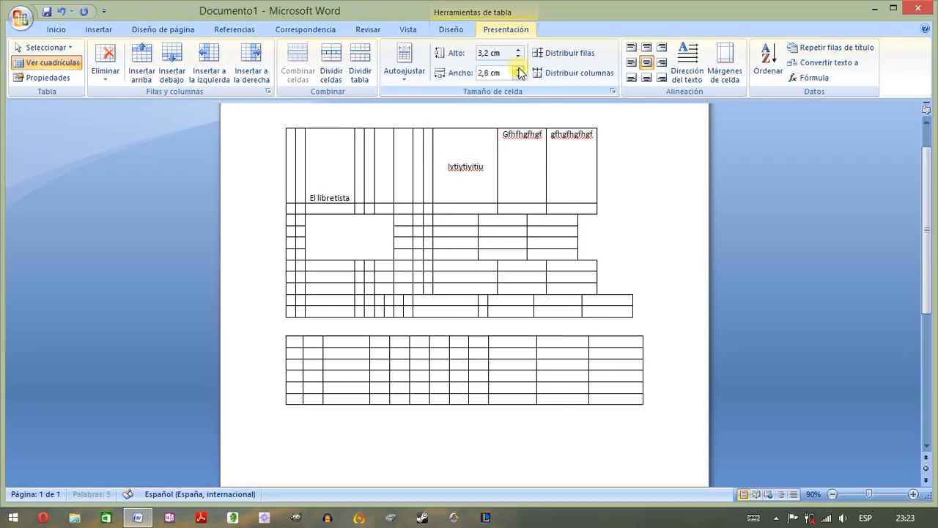
{"action": "left_click", "coordinate": [518, 69]}
{"action": "left_click", "coordinate": [518, 69]}
{"action": "left_click", "coordinate": [519, 69]}
{"action": "left_click", "coordinate": [518, 69]}
{"action": "left_click", "coordinate": [518, 69]}
{"action": "left_click", "coordinate": [518, 69]}
{"action": "left_click", "coordinate": [518, 69]}
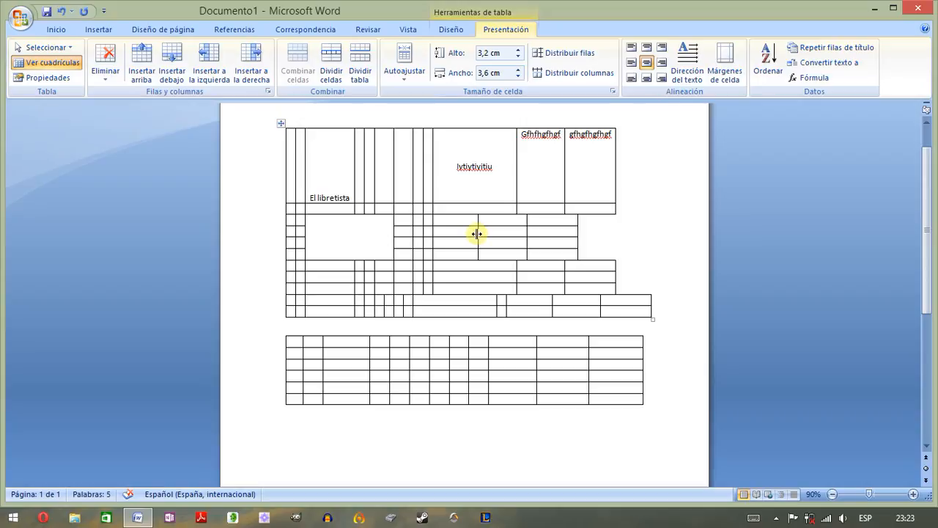
- Line up the last three column borders of the four rows beside the large merged cell with the borders of the rows above
{"action": "left_click_drag", "start_coordinate": [480, 233], "coordinate": [521, 233]}
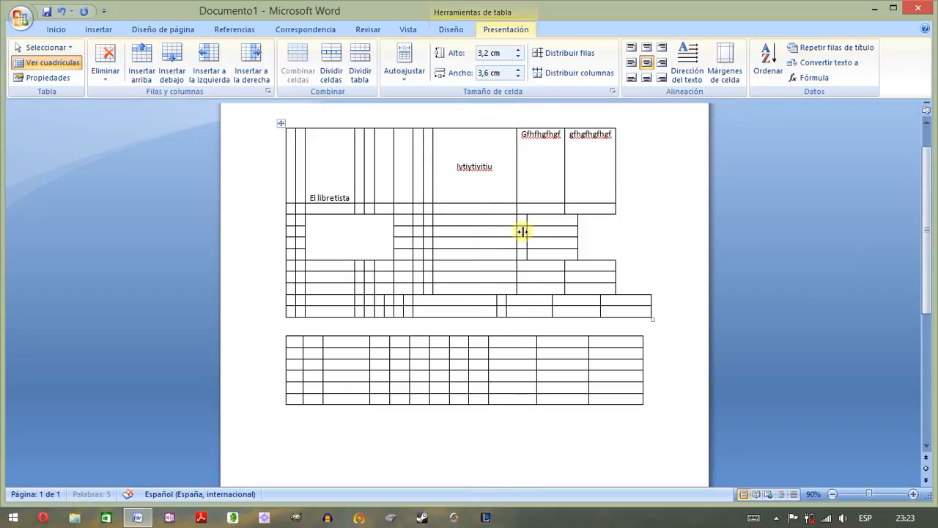
{"action": "left_click", "coordinate": [529, 231]}
{"action": "left_click", "coordinate": [529, 231]}
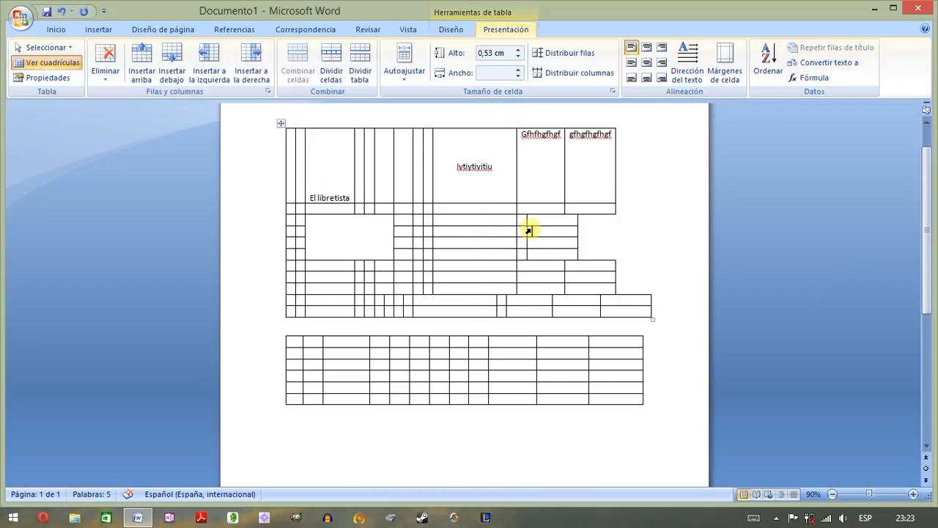
{"action": "left_click_drag", "start_coordinate": [527, 231], "coordinate": [564, 223]}
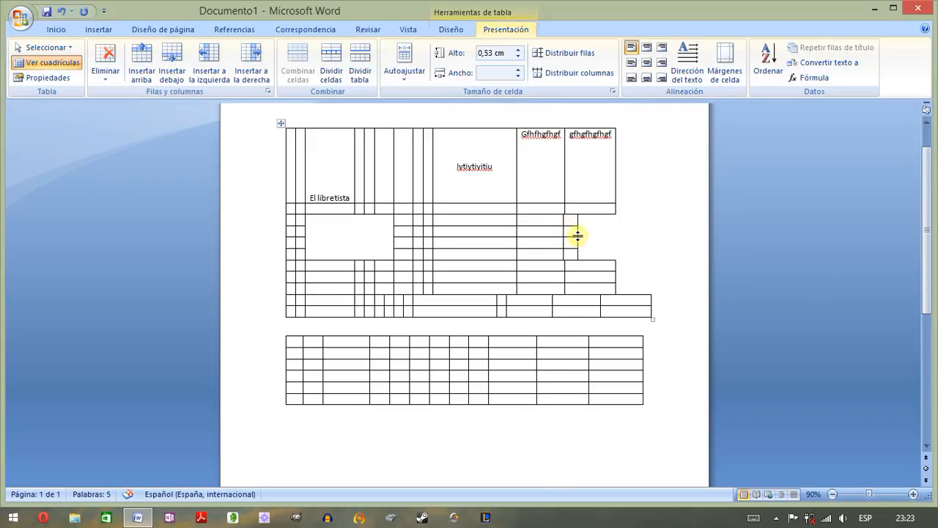
{"action": "left_click_drag", "start_coordinate": [576, 230], "coordinate": [615, 227]}
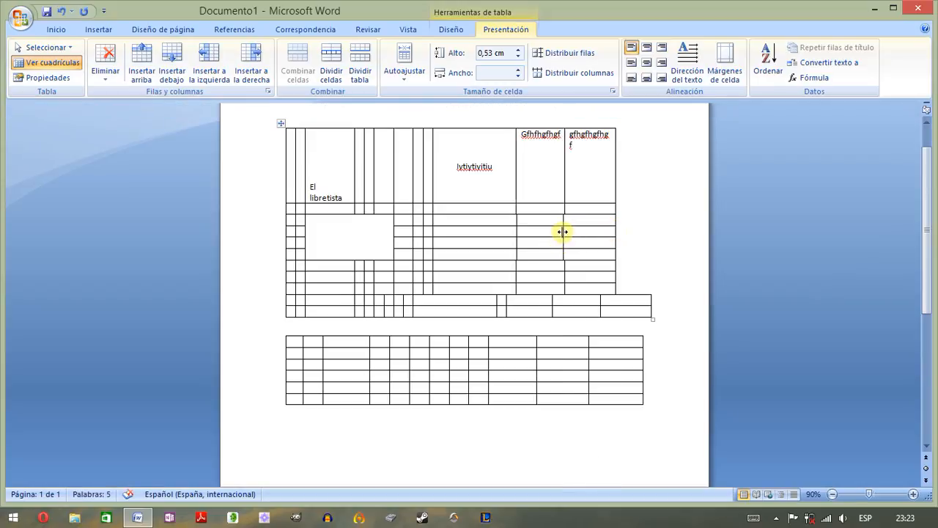